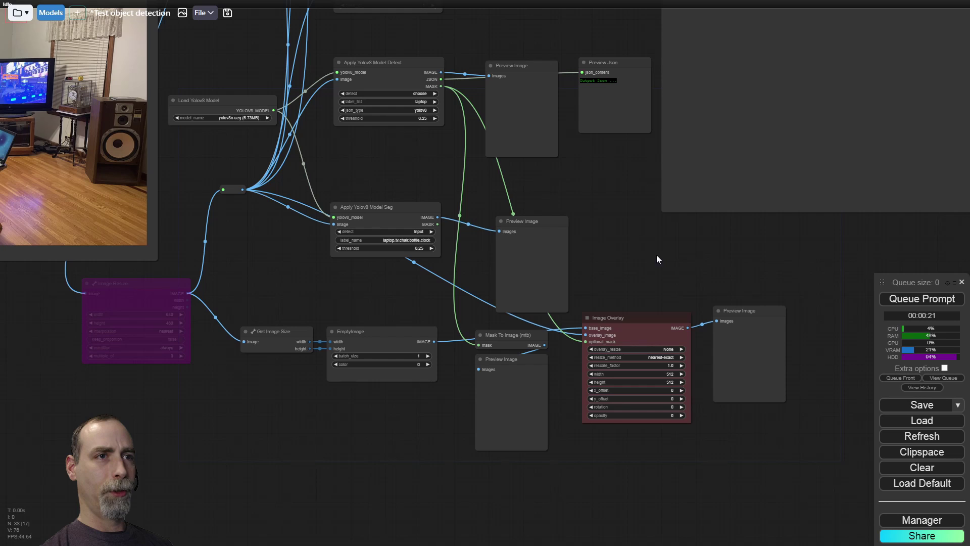
left_click(910, 527)
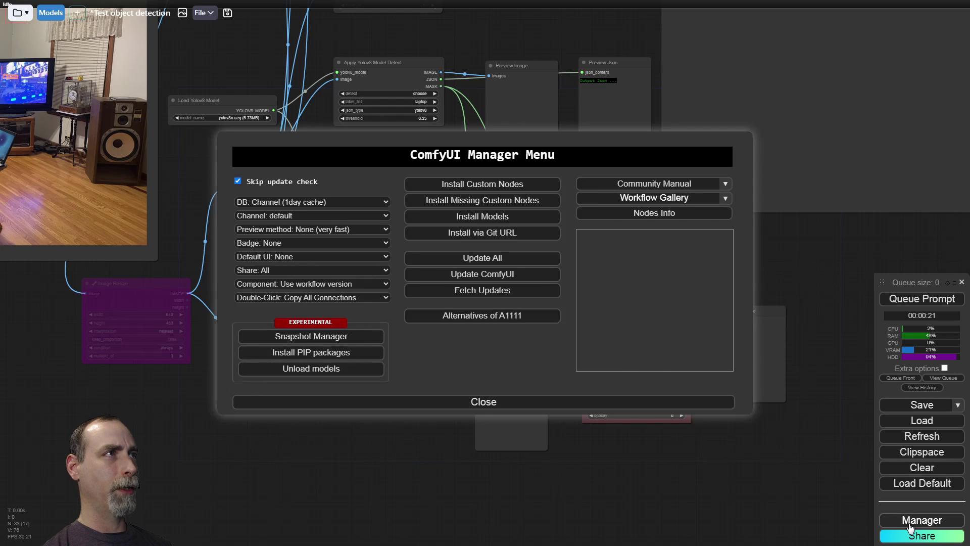
left_click(486, 186)
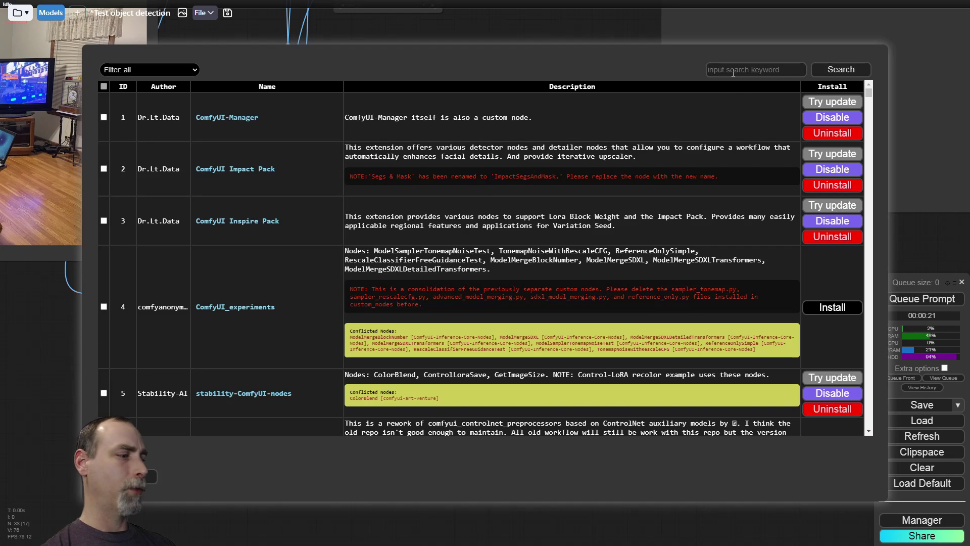
left_click(733, 73)
type("yolo")
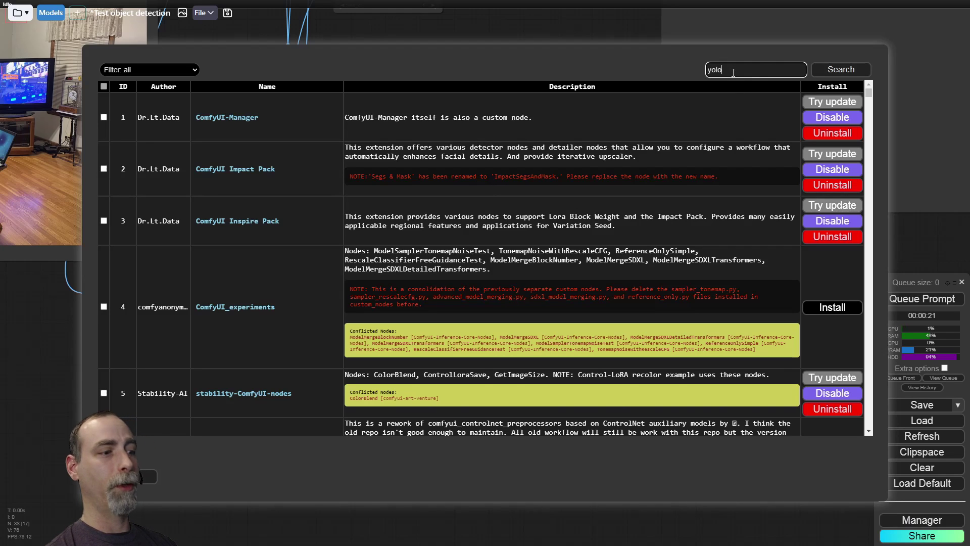
key("Return")
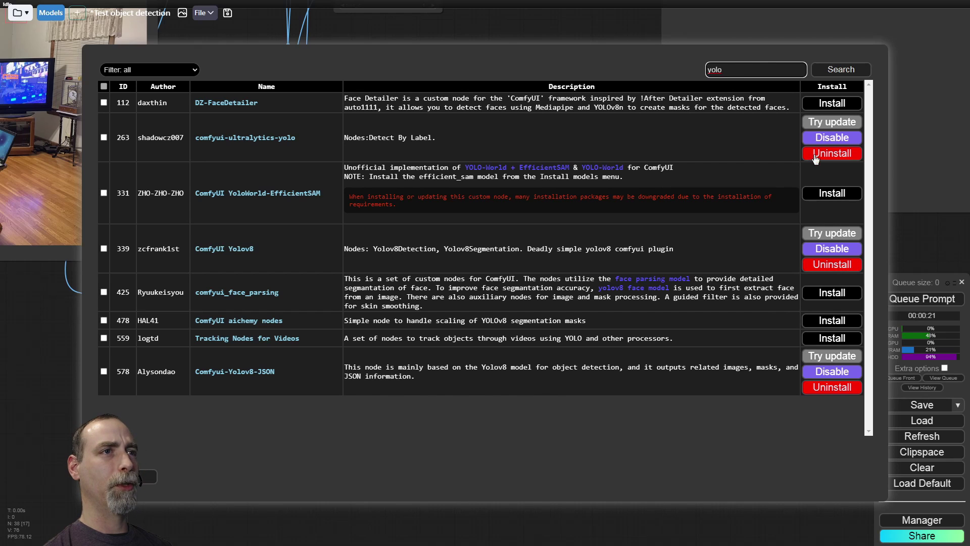
key("Escape")
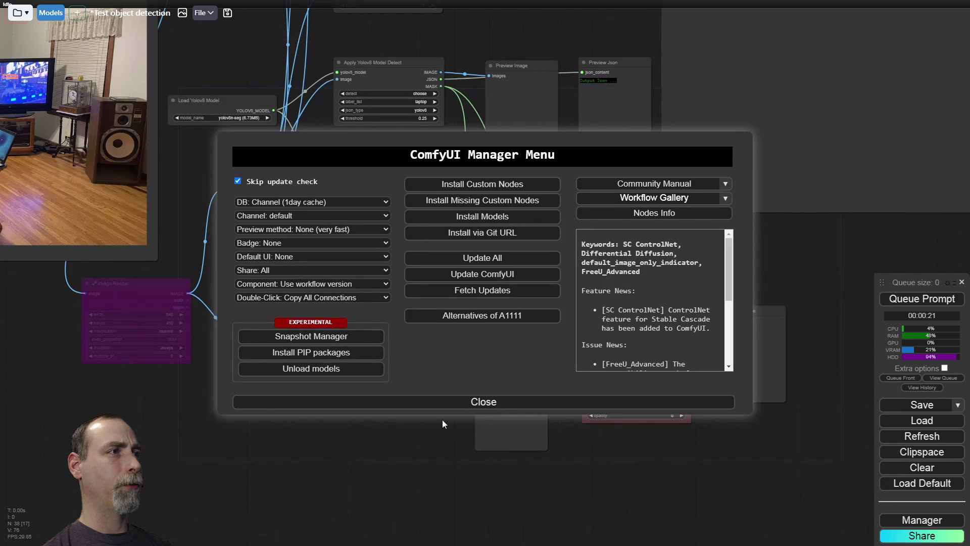
left_click(484, 403)
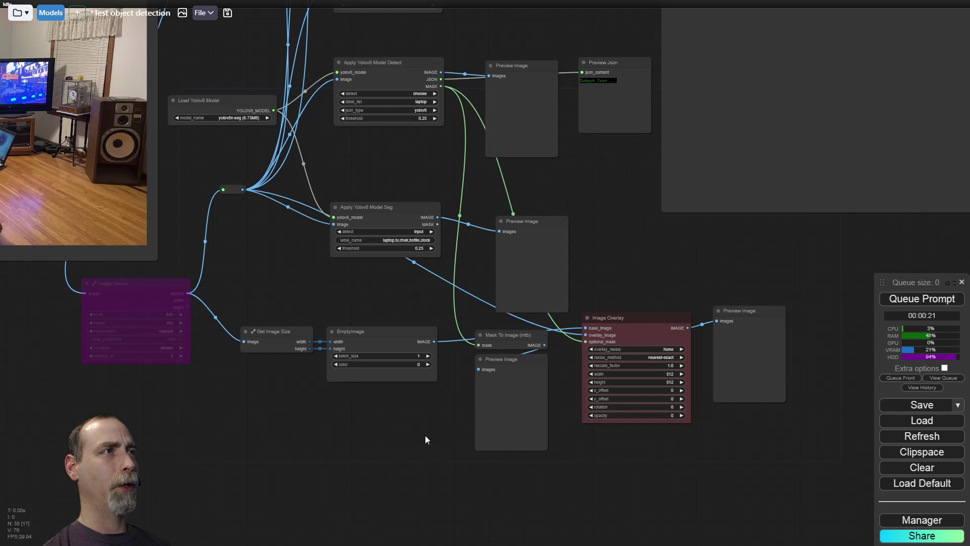
left_click_drag(606, 243, 561, 303)
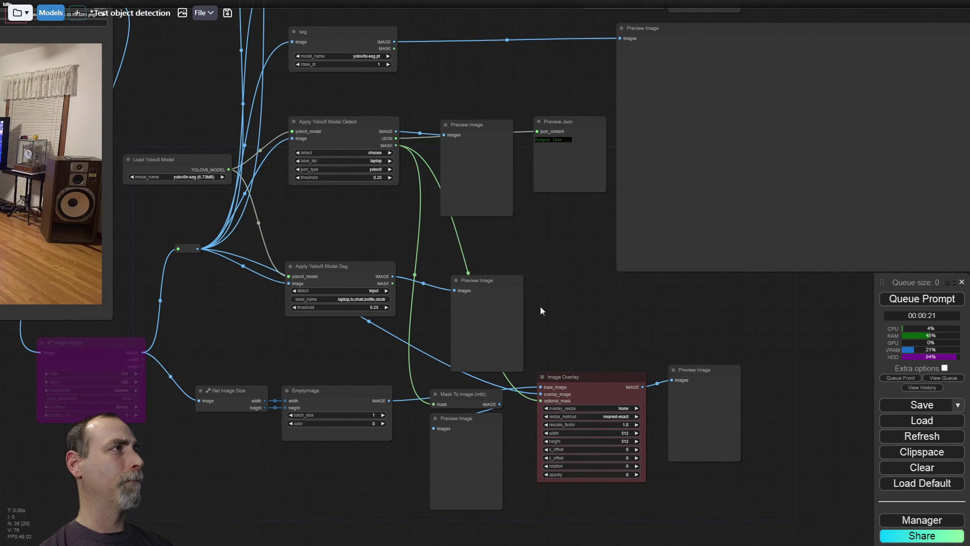
left_click_drag(292, 233, 652, 274)
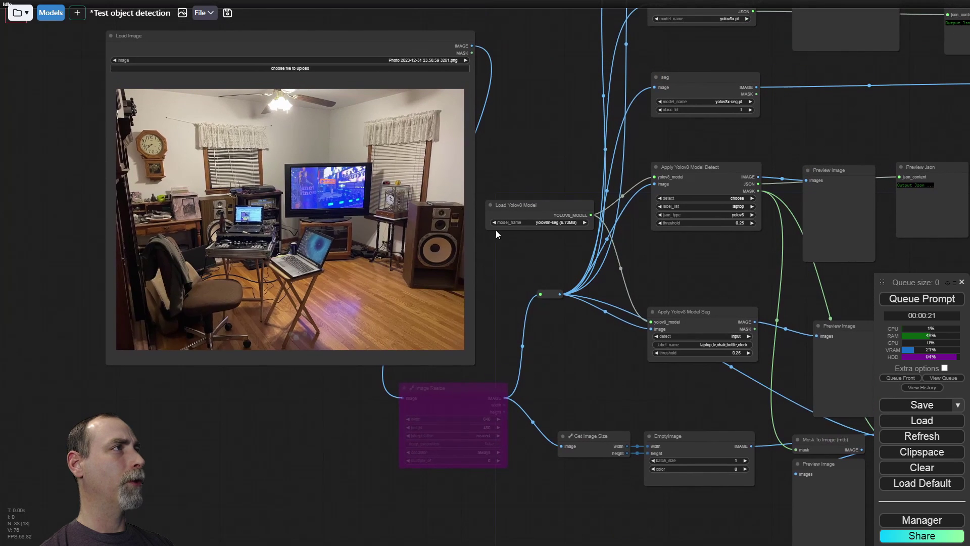
scroll(234, 192, "up", 2)
scroll(234, 193, "up", 1)
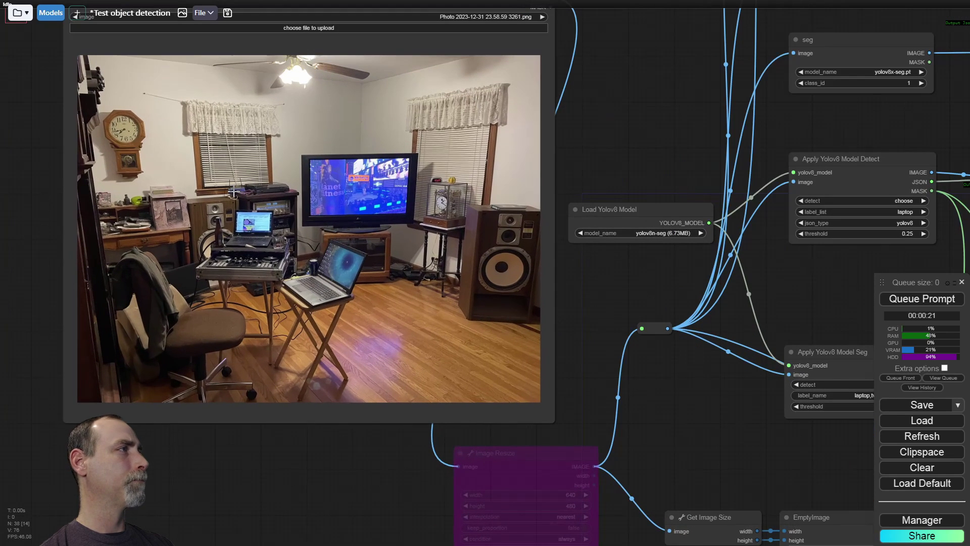
scroll(233, 193, "up", 1)
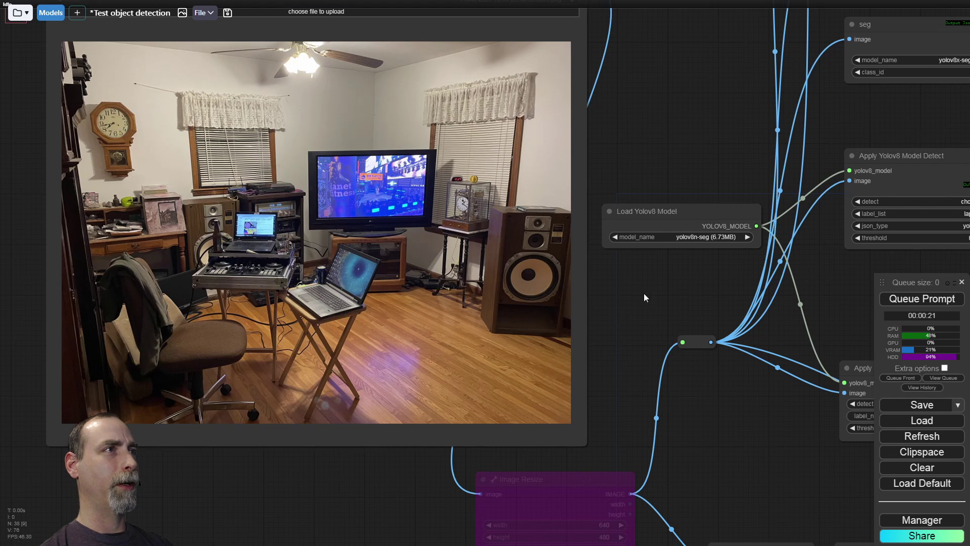
left_click_drag(644, 293, 359, 300)
scroll(359, 300, "down", 5)
left_click_drag(521, 317, 347, 277)
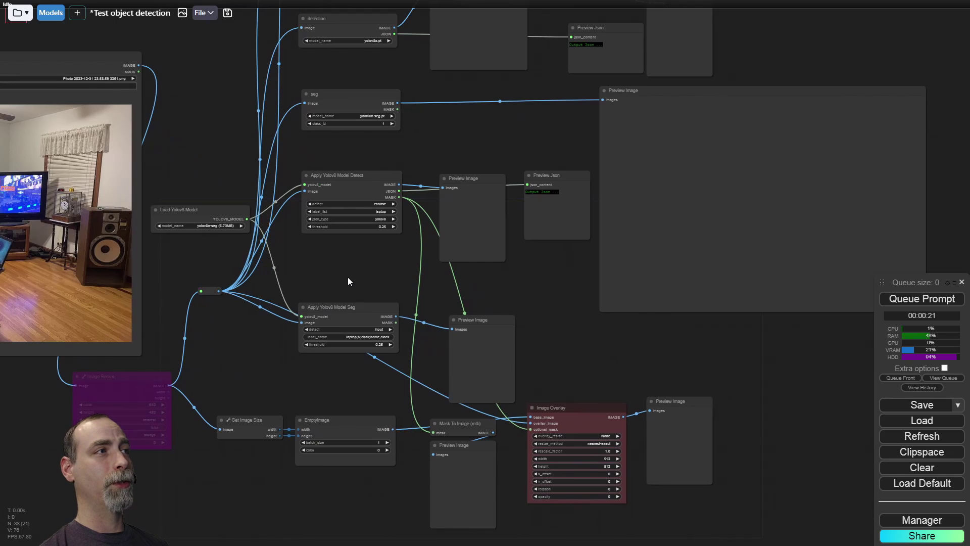
left_click(373, 212)
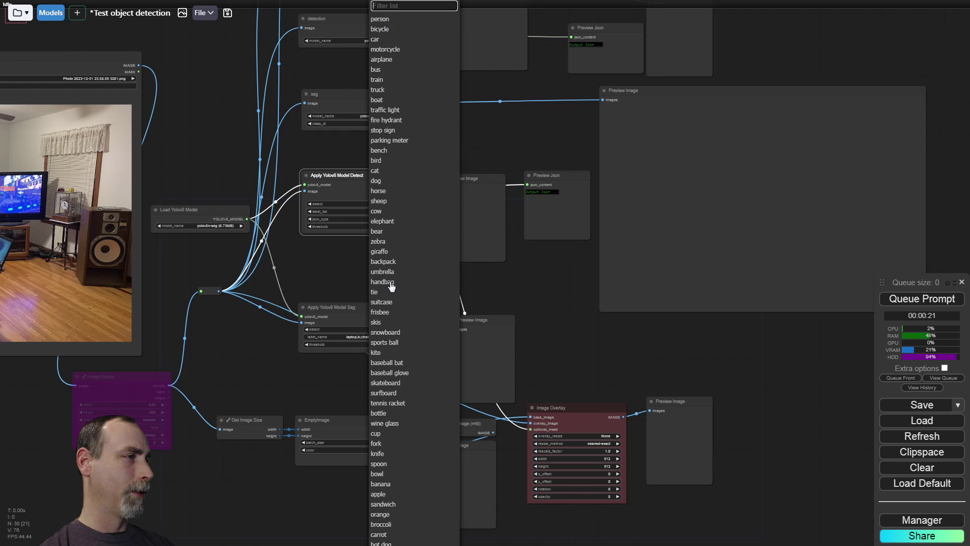
left_click(568, 289)
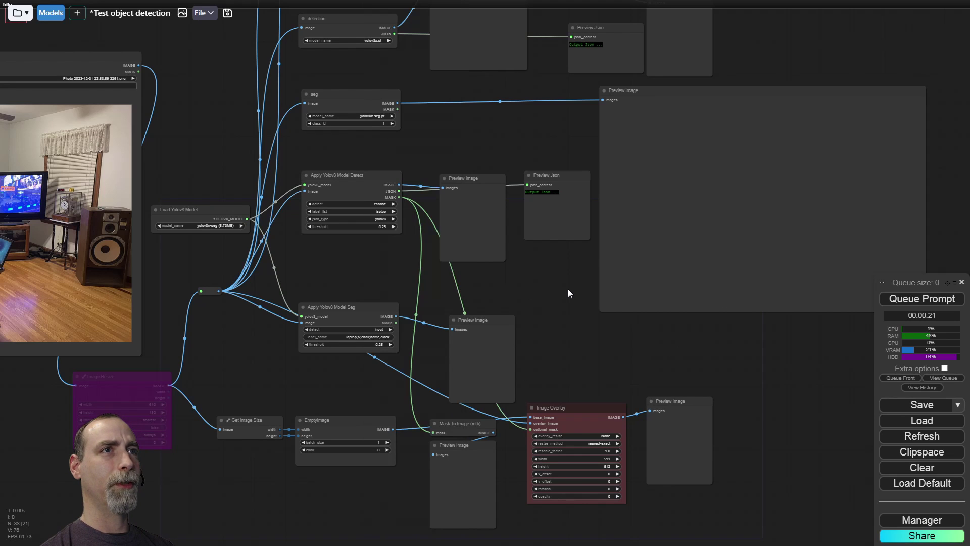
Step: Queue the room-photo workflow and zoom into the seg node and large preview showing clock, tv, chair, laptop
left_click(911, 302)
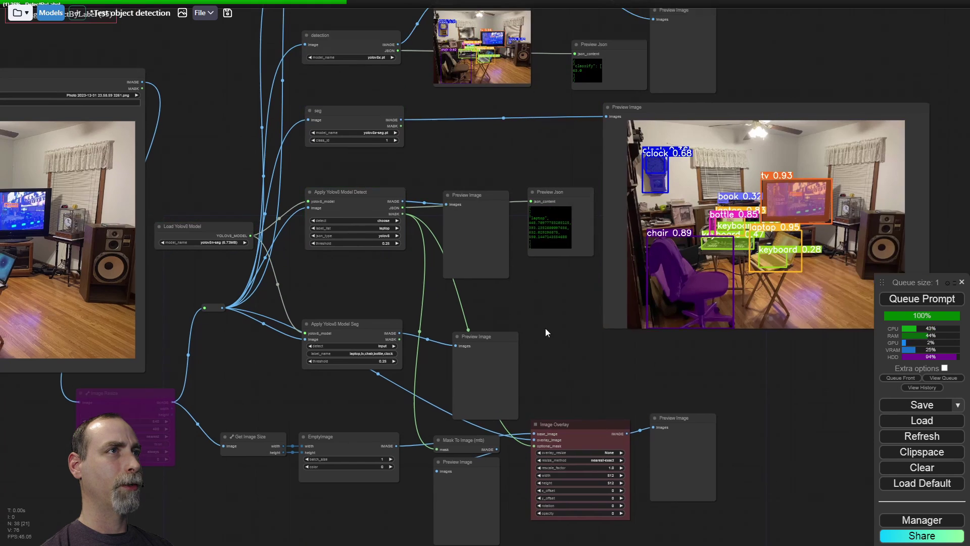
left_click_drag(545, 328, 433, 374)
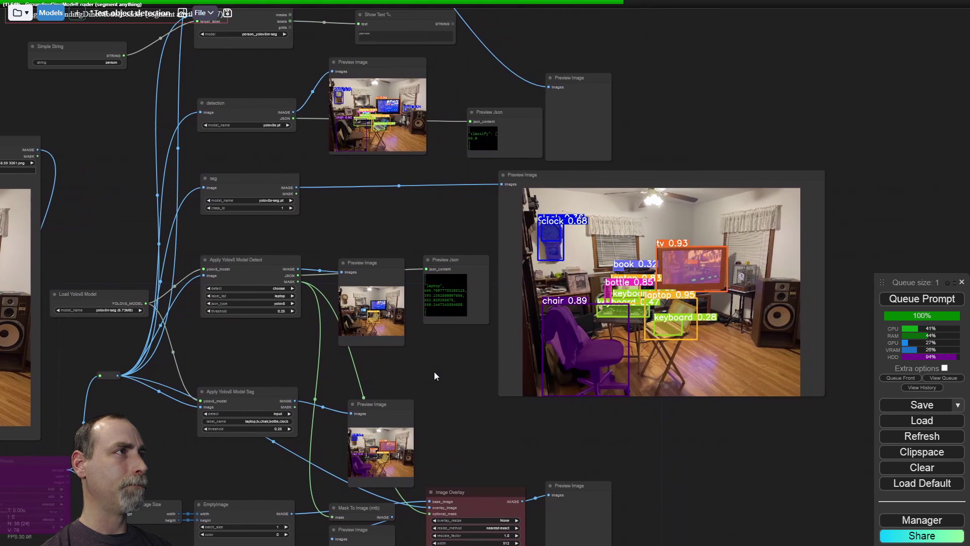
left_click_drag(368, 226, 478, 282)
left_click(363, 244)
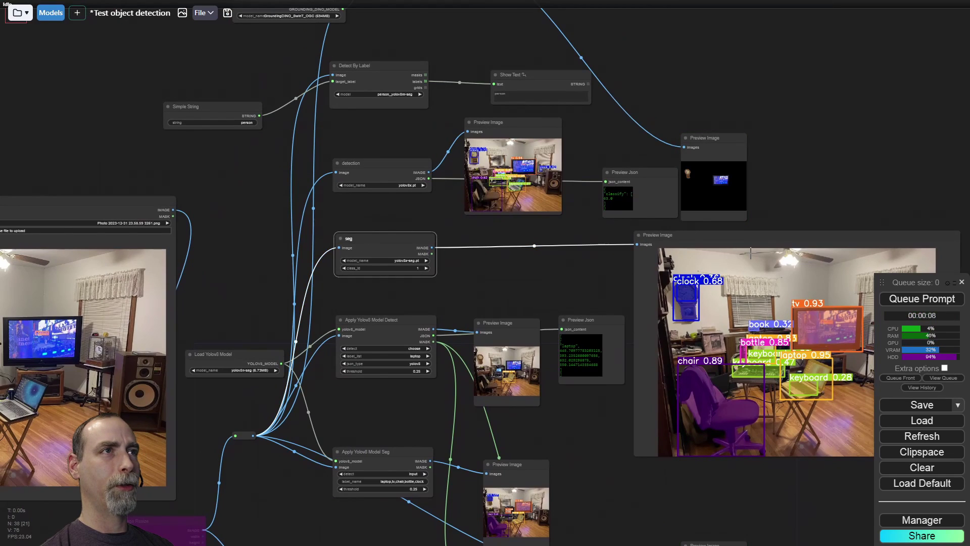
left_click(657, 234)
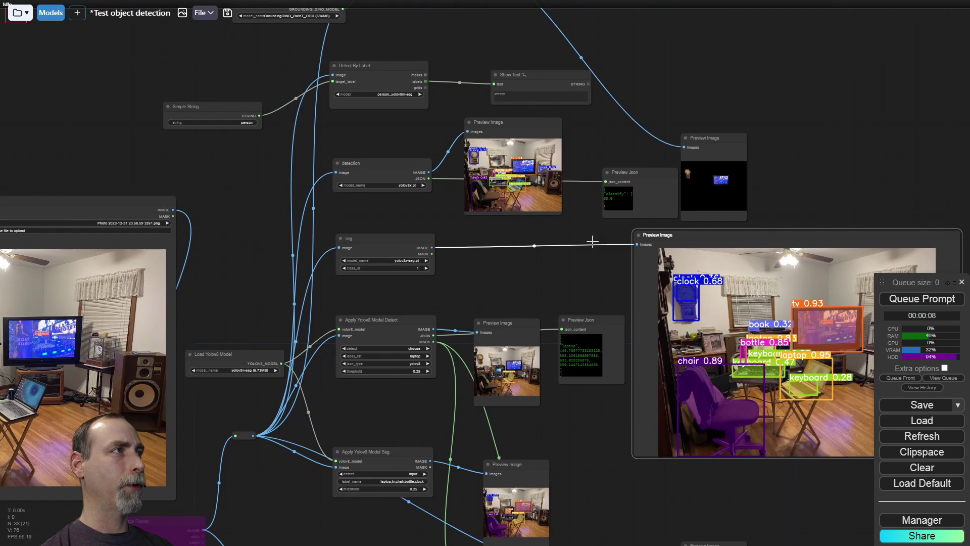
left_click(372, 238)
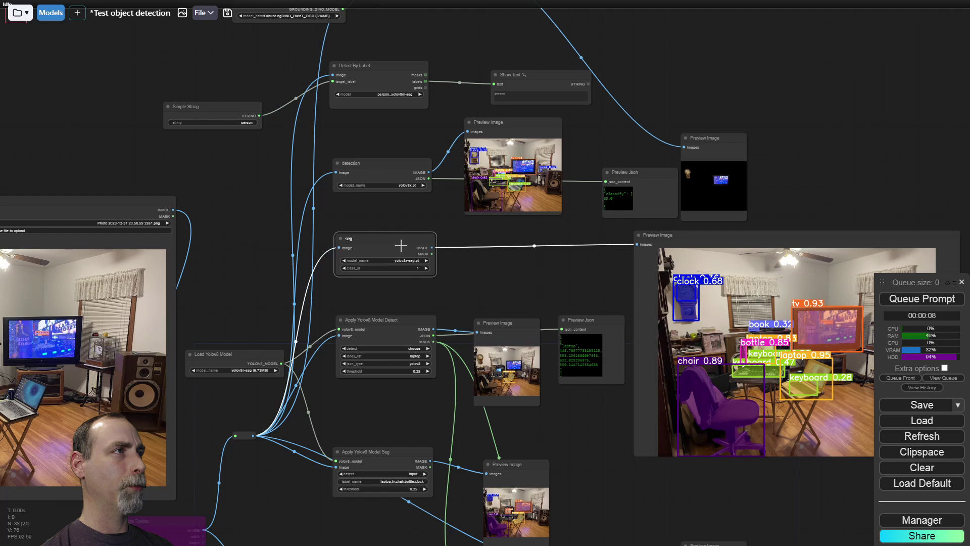
scroll(453, 263, "up", 3)
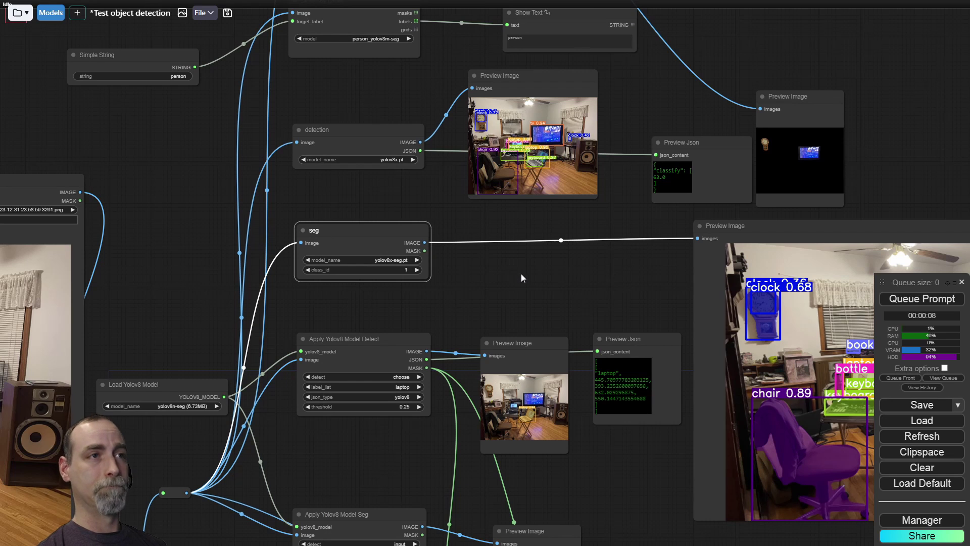
left_click_drag(520, 277, 66, 251)
scroll(452, 306, "up", 3)
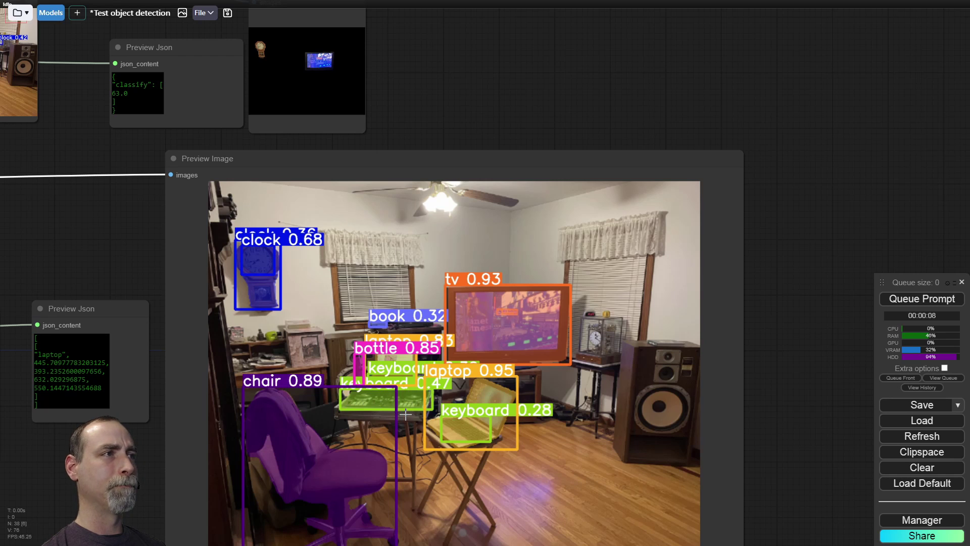
Step: Pan and zoom the graph to inspect the Apply Yolov8 Model Detect and Seg nodes
scroll(543, 401, "down", 2)
scroll(14, 278, "down", 3)
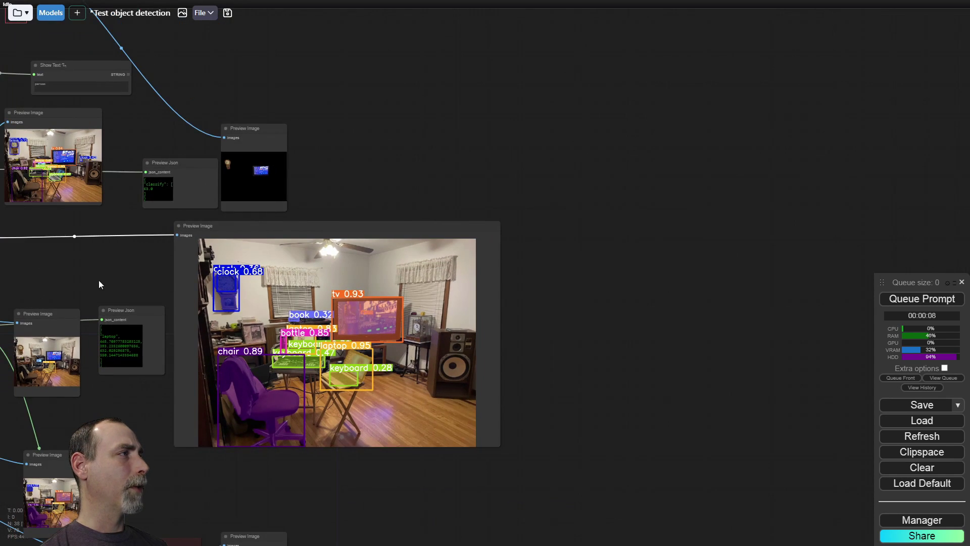
left_click_drag(99, 280, 354, 202)
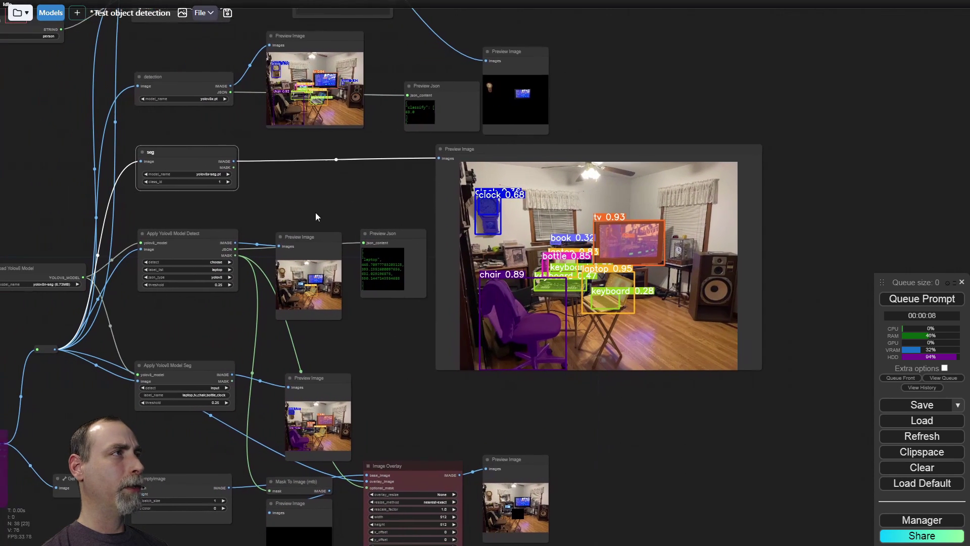
left_click_drag(265, 207, 362, 213)
scroll(362, 215, "up", 5)
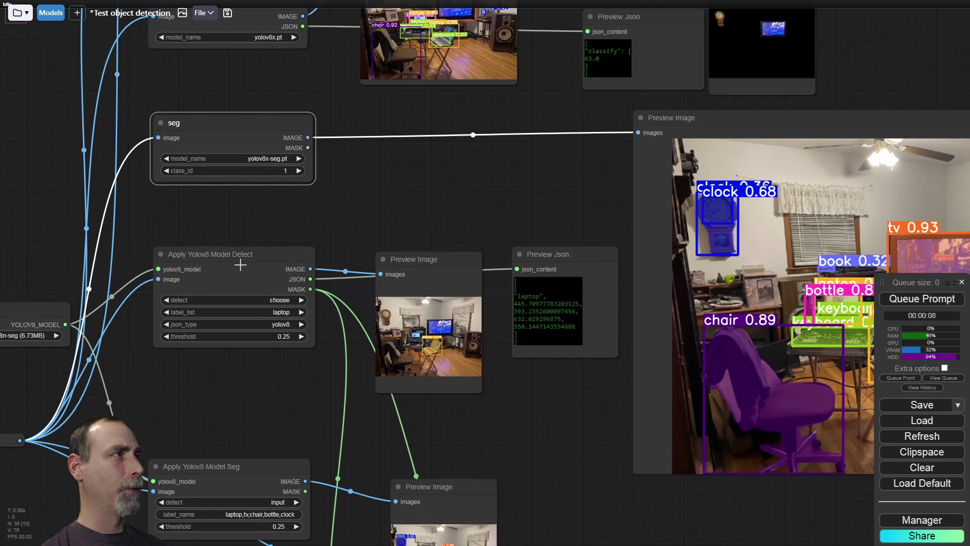
left_click(237, 257)
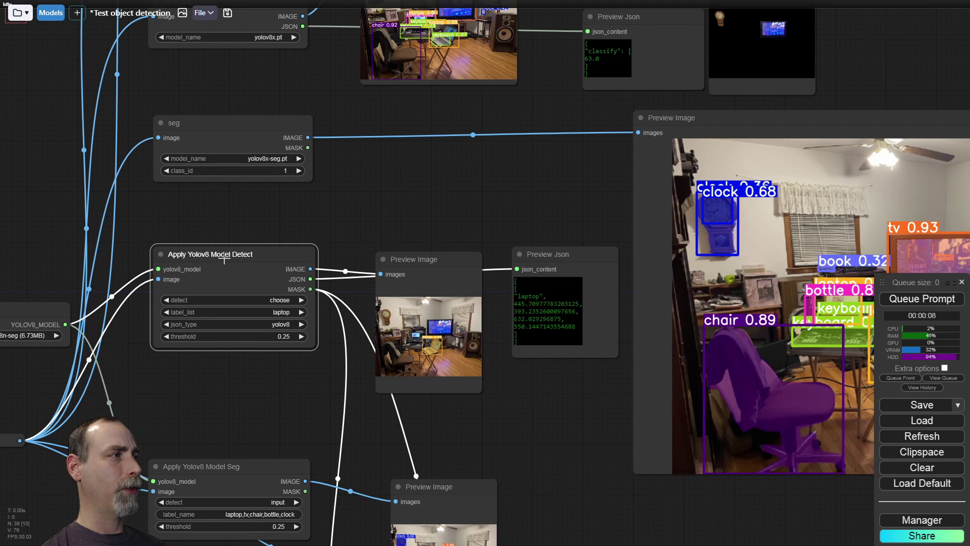
left_click(239, 466)
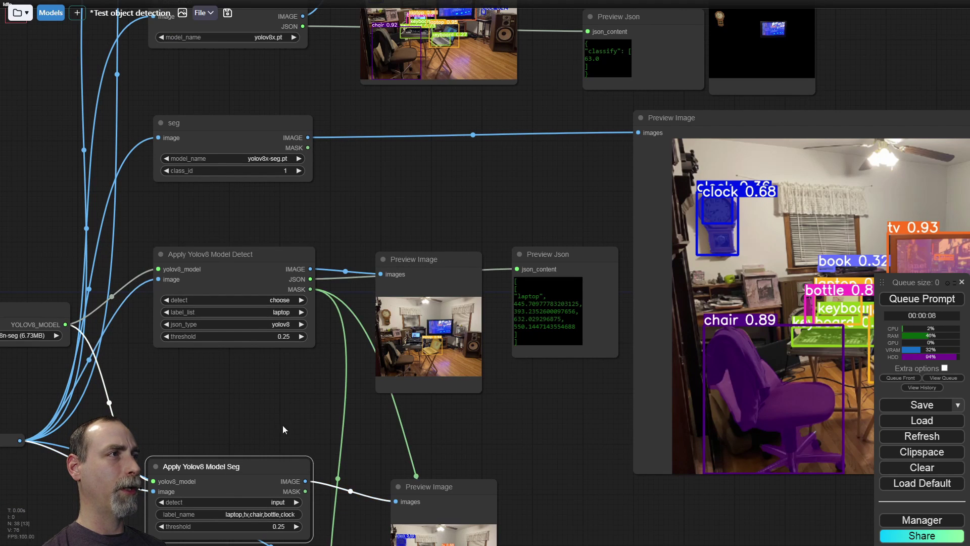
Step: Set the Load Yolov8 Model node's model_name to yolov8n (6.23MB)
left_click_drag(282, 417, 298, 332)
left_click_drag(161, 330, 237, 319)
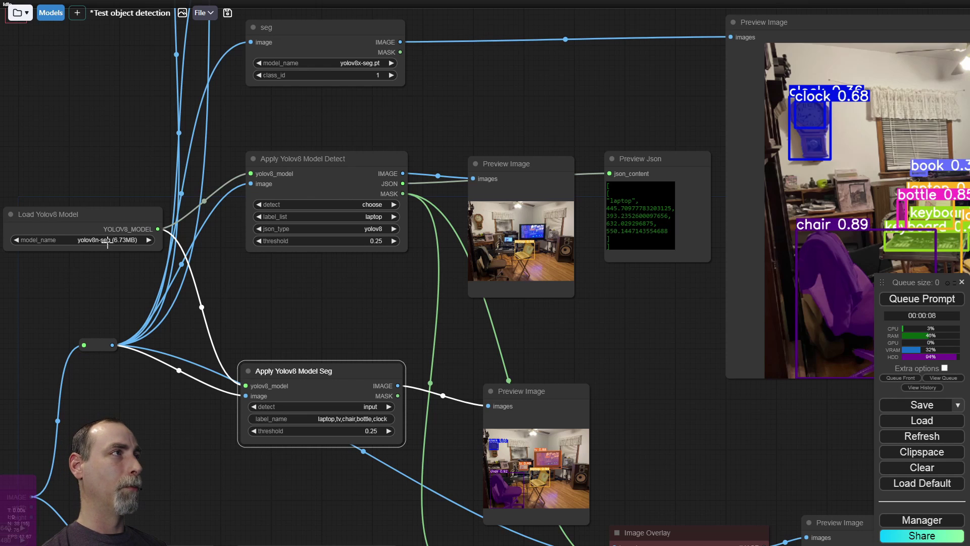
left_click(320, 160)
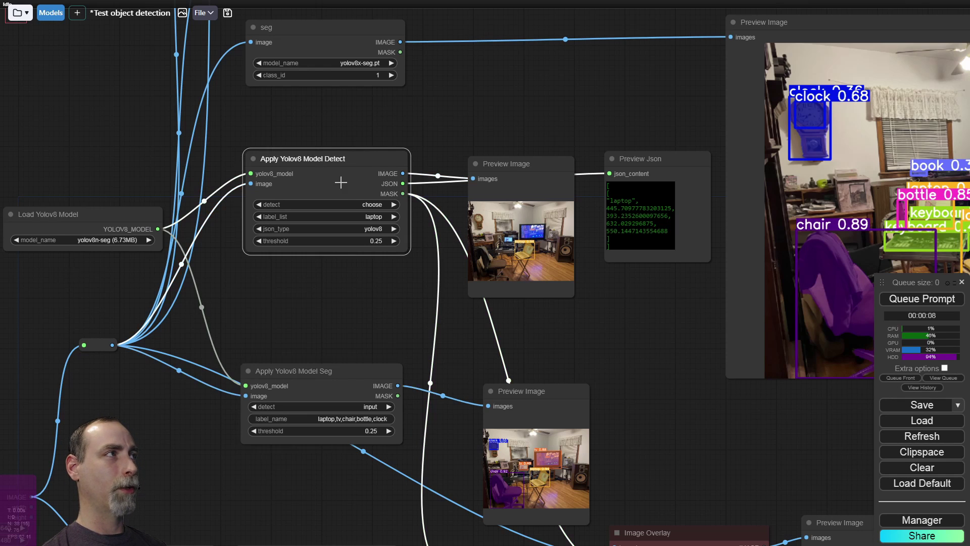
left_click(104, 240)
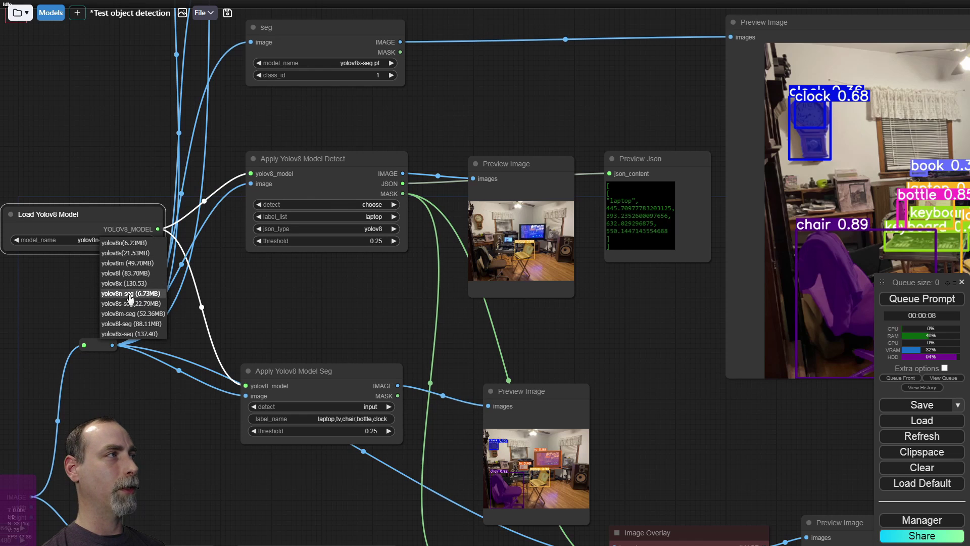
left_click(120, 242)
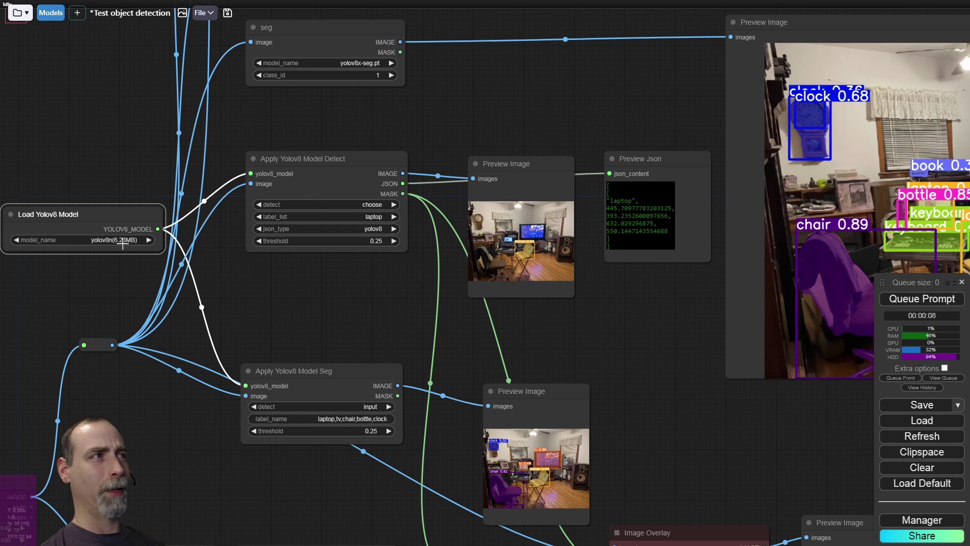
left_click_drag(349, 305, 307, 310)
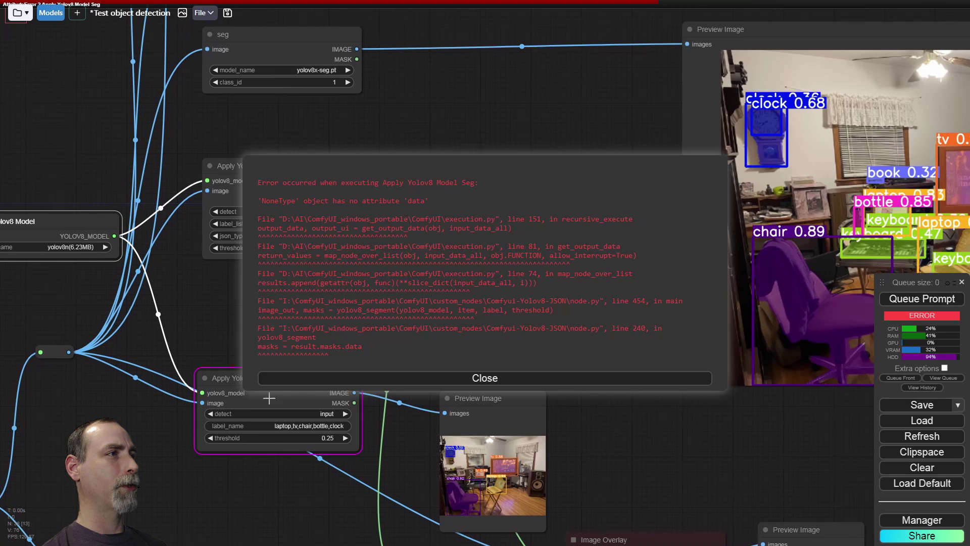
Step: Dismiss the segmentation error and review the segmentation preview and Apply Yolov8 Model Seg node
left_click(490, 379)
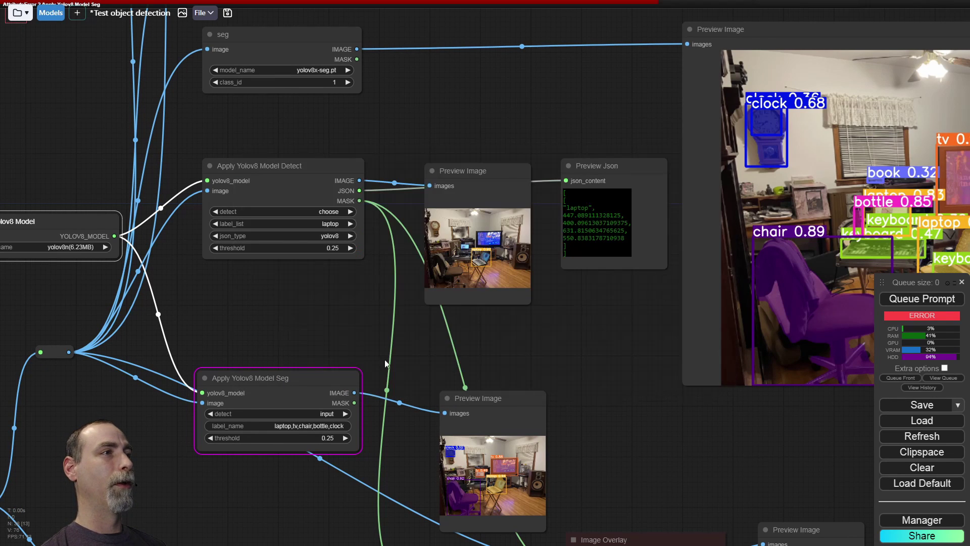
scroll(327, 346, "up", 5)
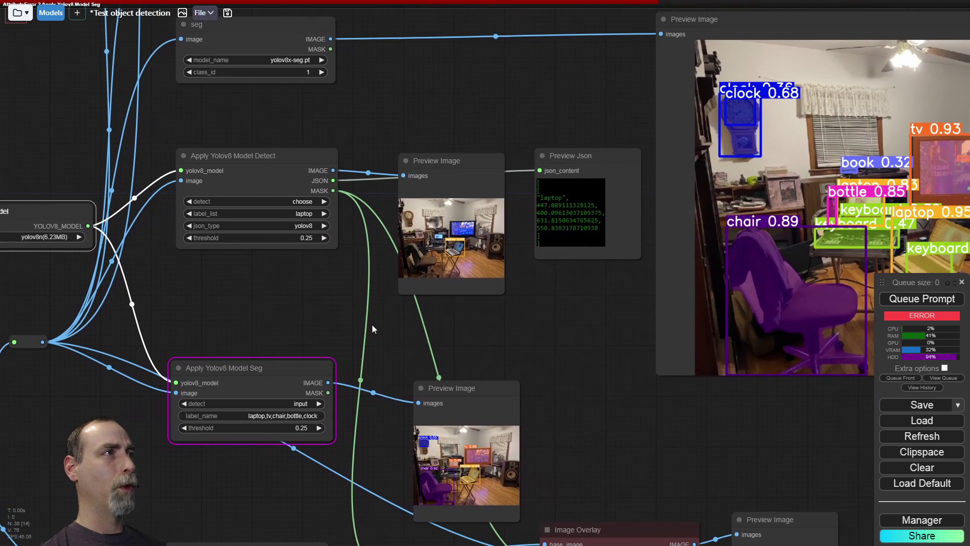
scroll(461, 352, "up", 5)
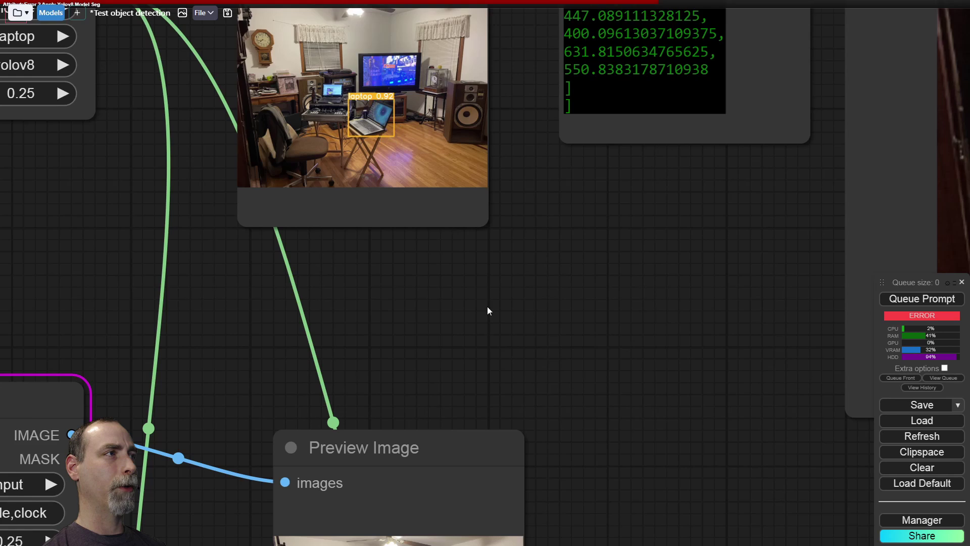
left_click_drag(487, 307, 505, 37)
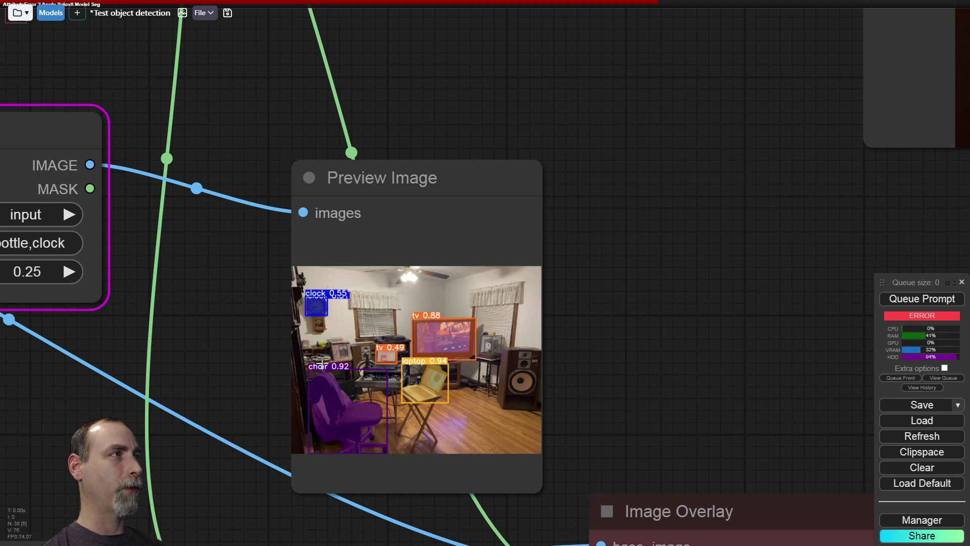
left_click_drag(247, 327, 428, 347)
scroll(429, 346, "down", 4)
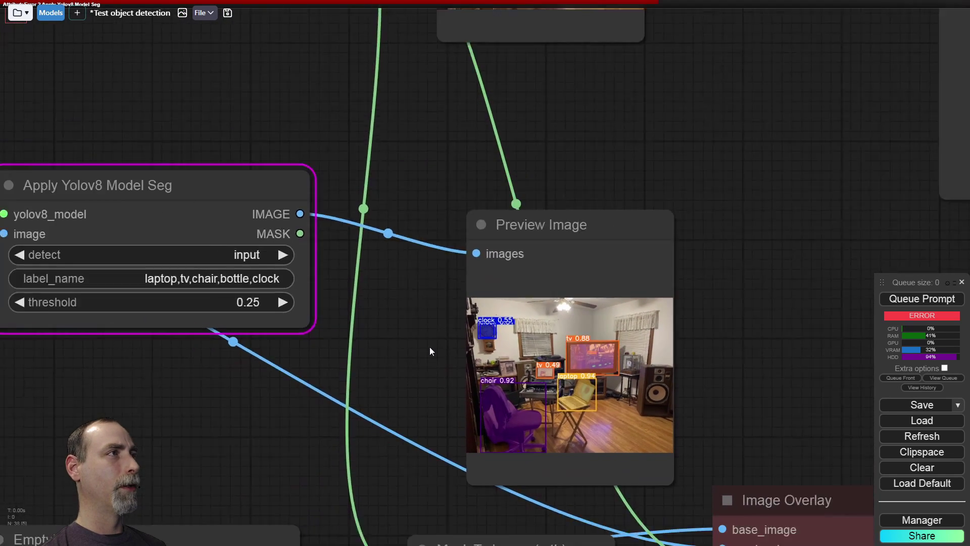
Step: Set the loader back to yolov8n-seg (6.73MB) and rerun the workflow
left_click_drag(432, 253, 462, 318)
left_click_drag(140, 161, 338, 323)
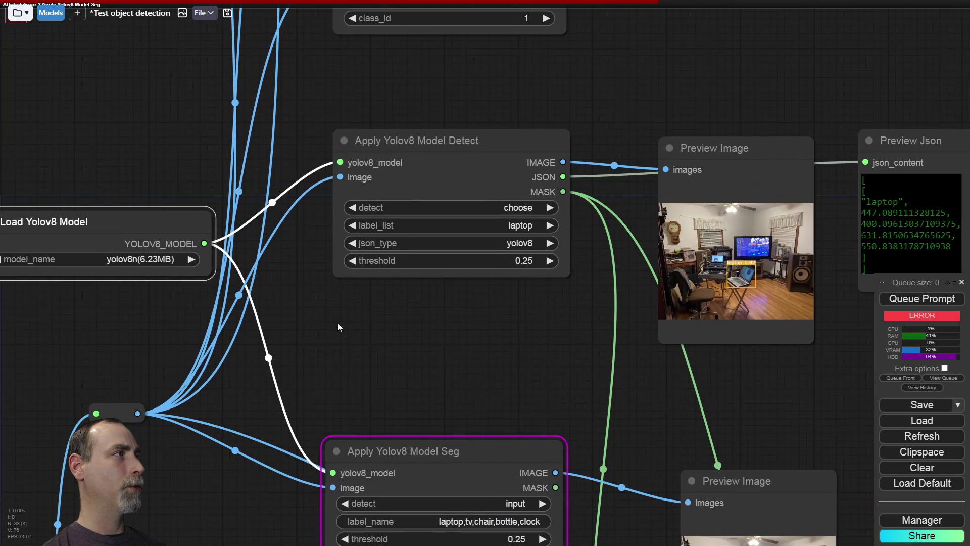
left_click(140, 258)
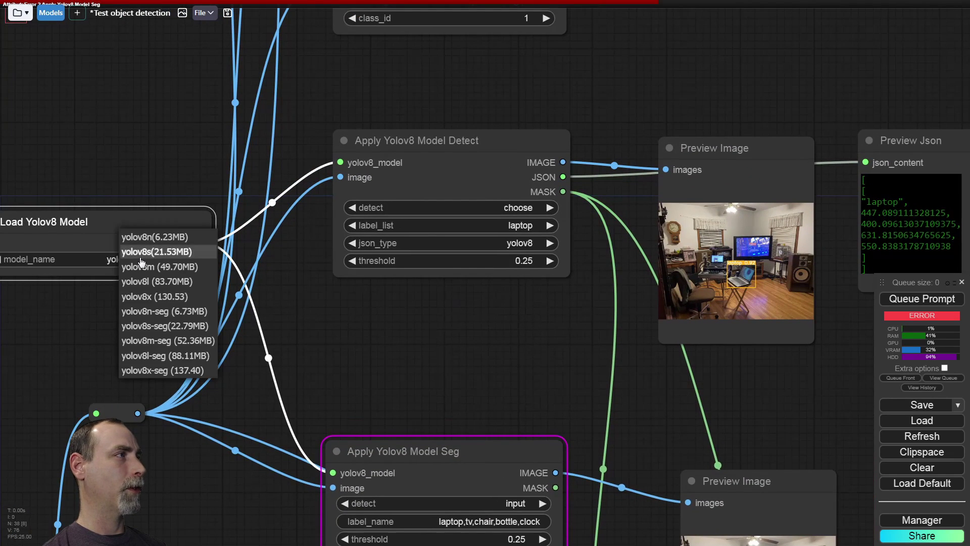
left_click(151, 311)
left_click_drag(335, 348, 211, 189)
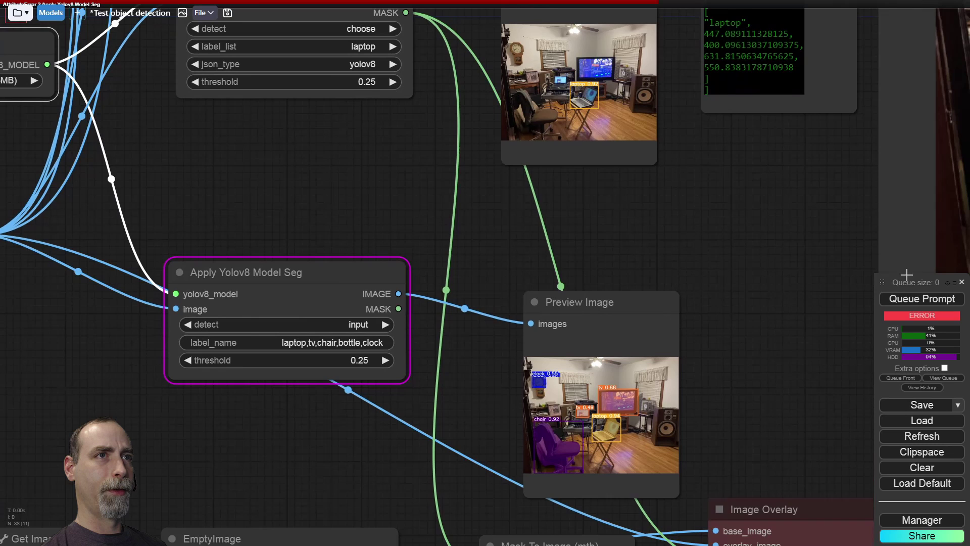
left_click(926, 304)
left_click_drag(659, 244, 596, 204)
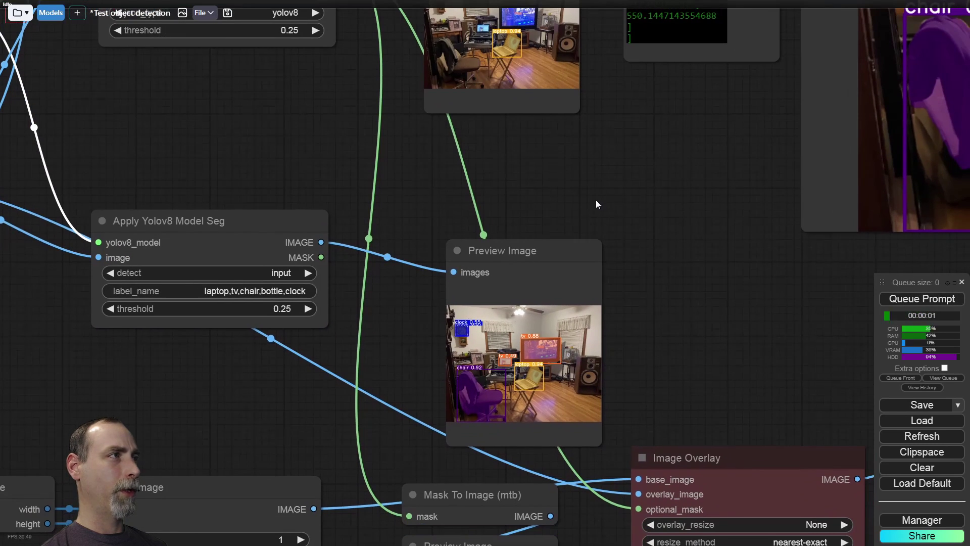
Step: Set the seg node's detect mode to all and run the workflow
left_click(196, 216)
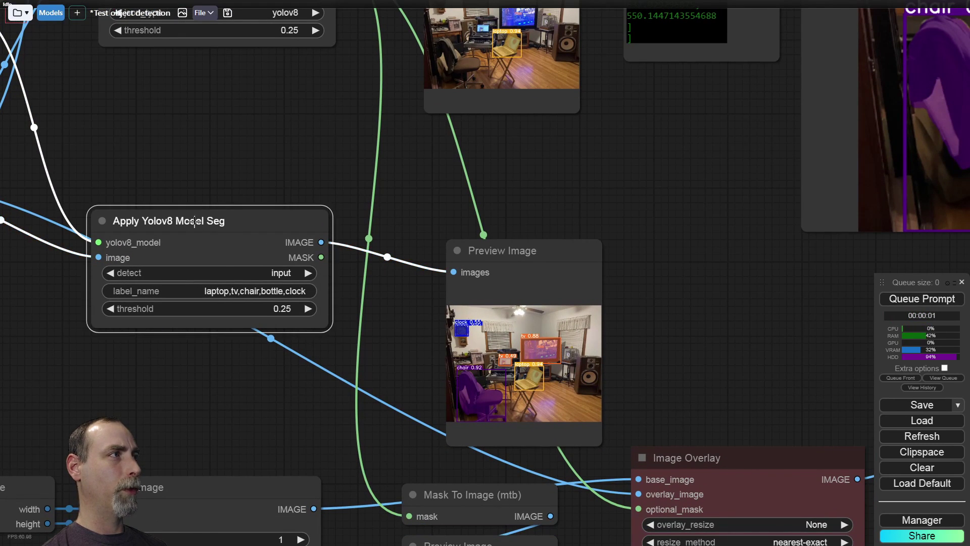
scroll(224, 270, "up", 3)
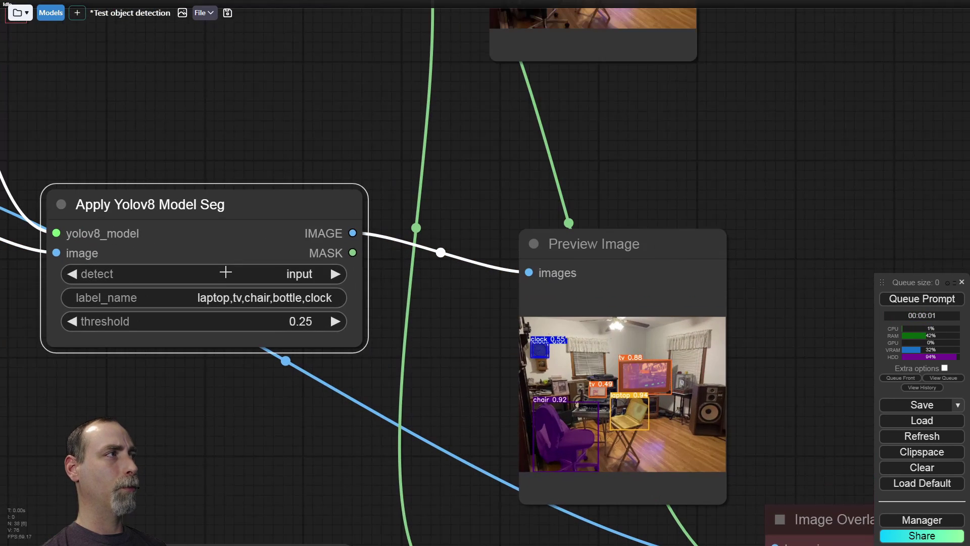
left_click(302, 274)
left_click(286, 268)
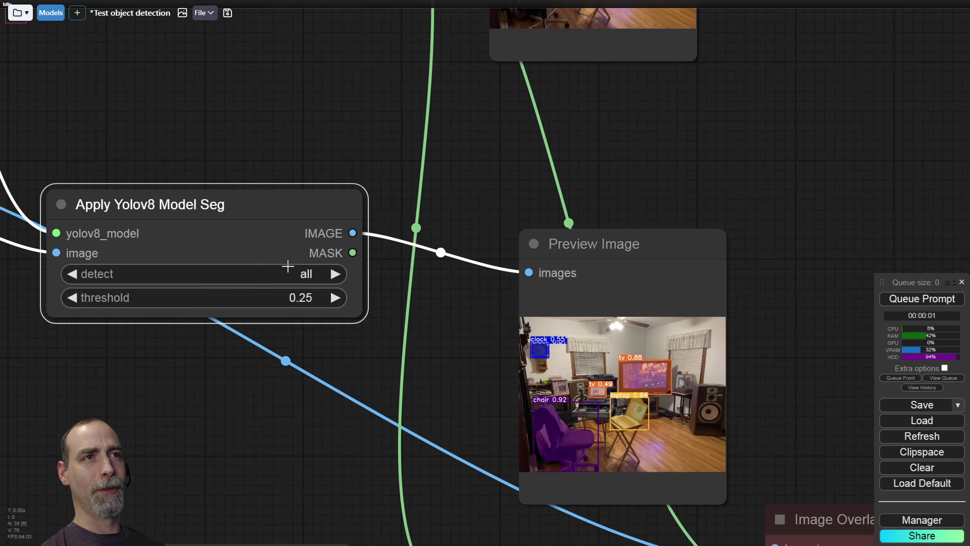
left_click(922, 299)
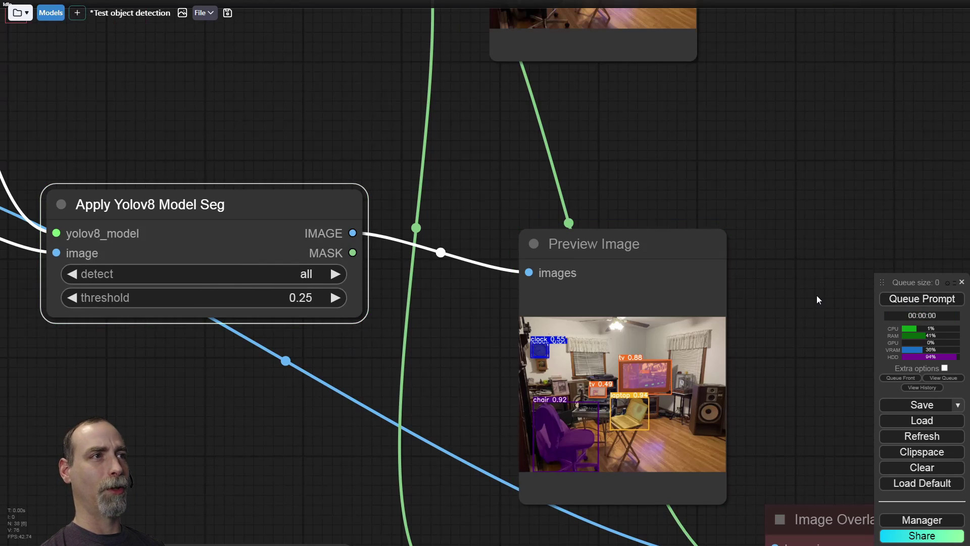
Step: Try the choose and input detect modes, leaving the typed label names unchanged
left_click(264, 277)
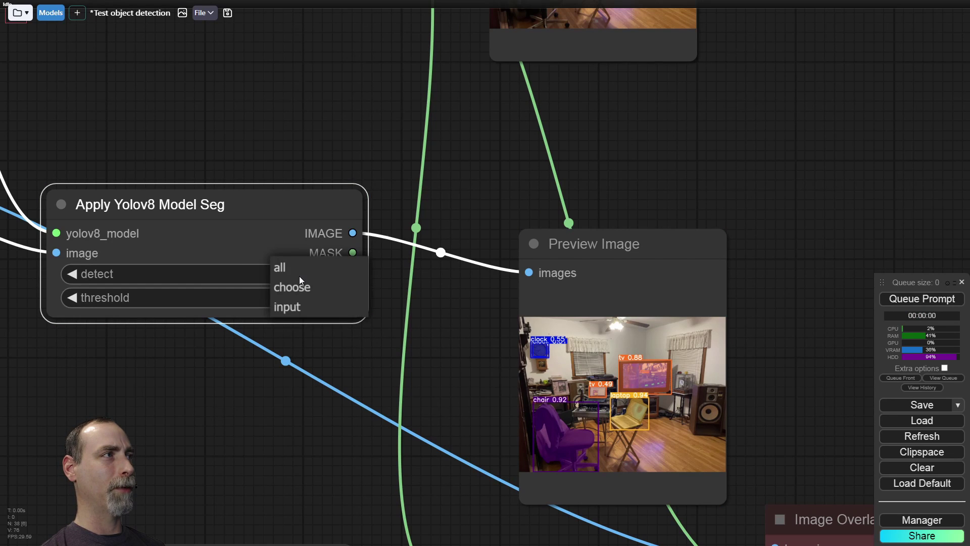
left_click(286, 287)
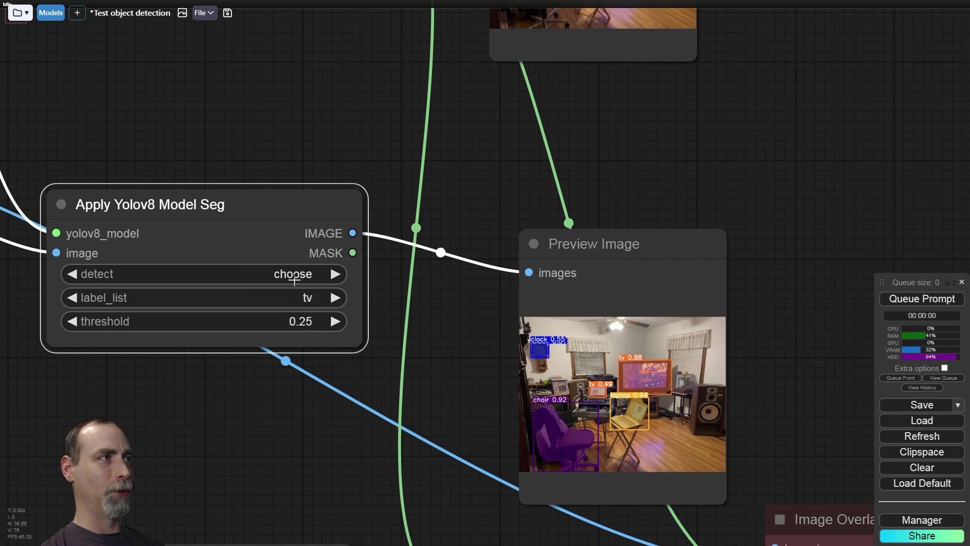
left_click(294, 275)
left_click(289, 305)
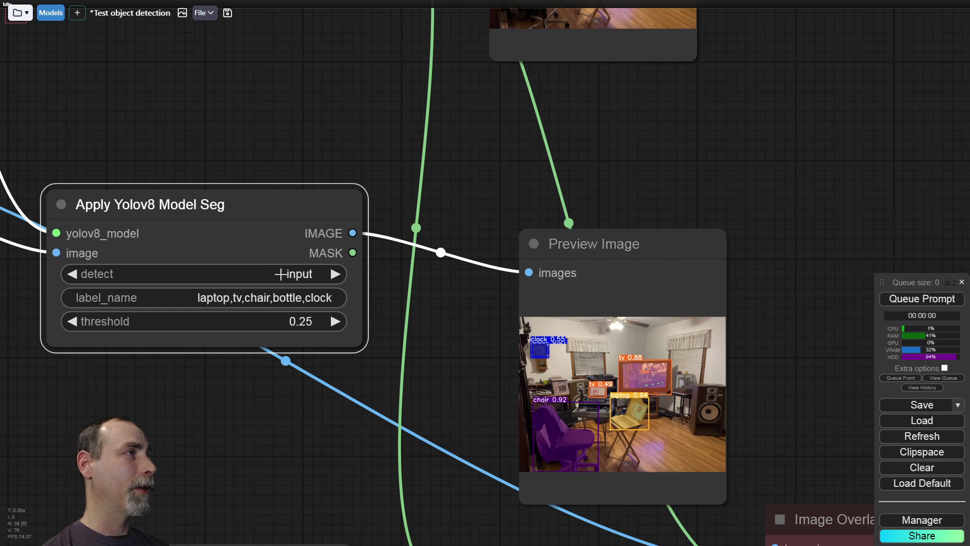
left_click(200, 301)
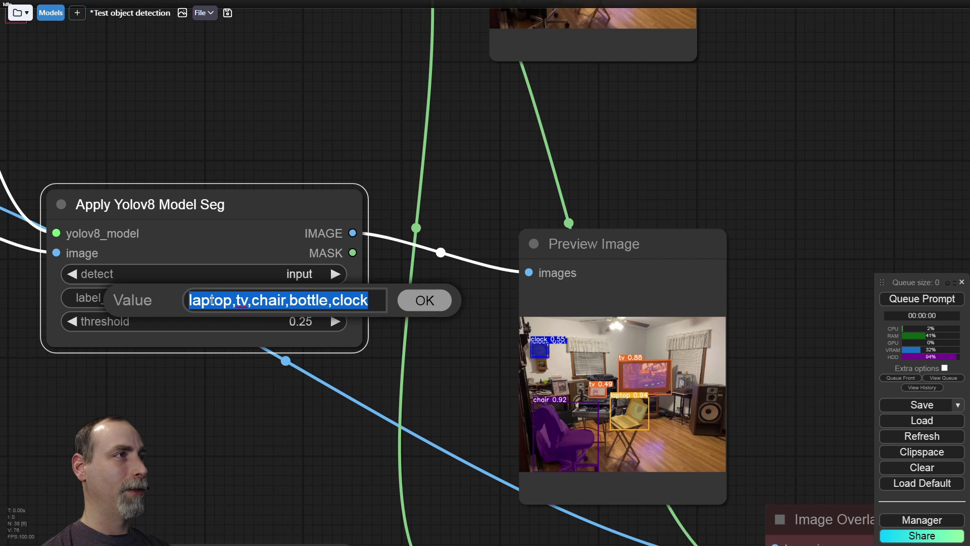
left_click(447, 308)
Step: Set detect to choose with tv selected as the class
left_click(296, 275)
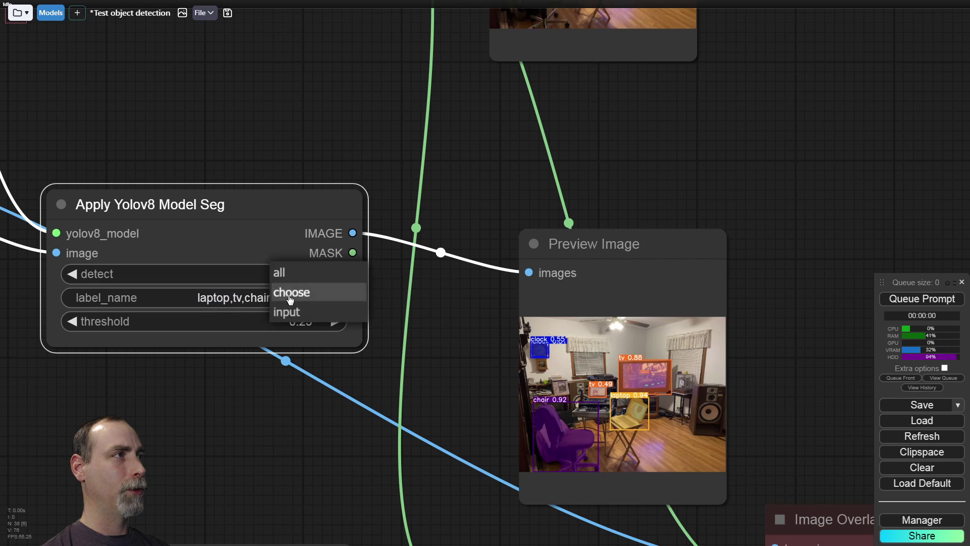
left_click(285, 291)
left_click(293, 304)
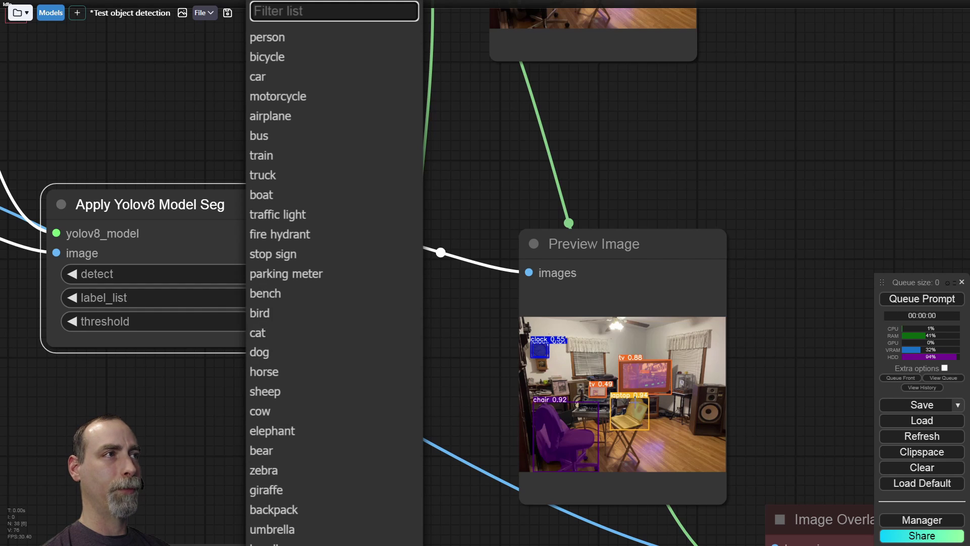
left_click(469, 335)
scroll(451, 338, "up", 5)
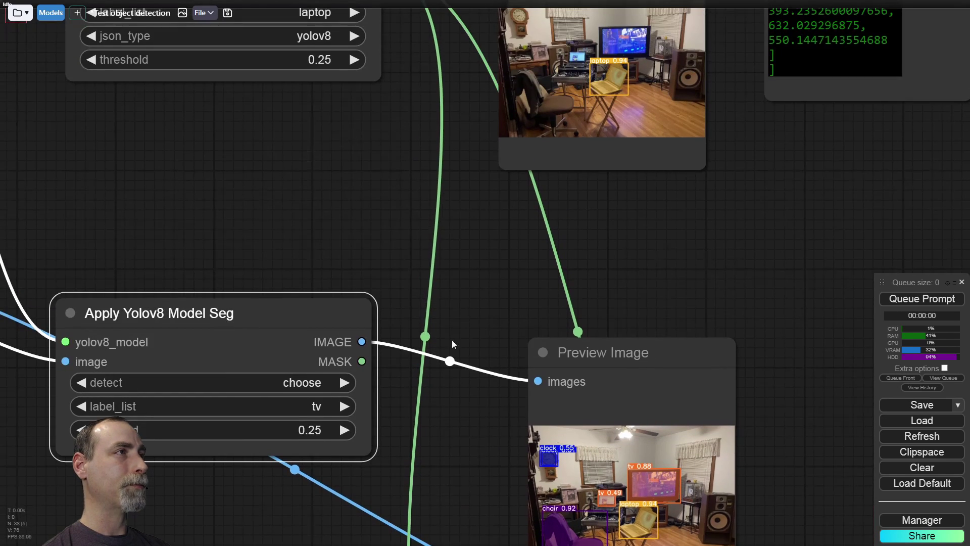
scroll(381, 387, "down", 3)
scroll(381, 387, "up", 10)
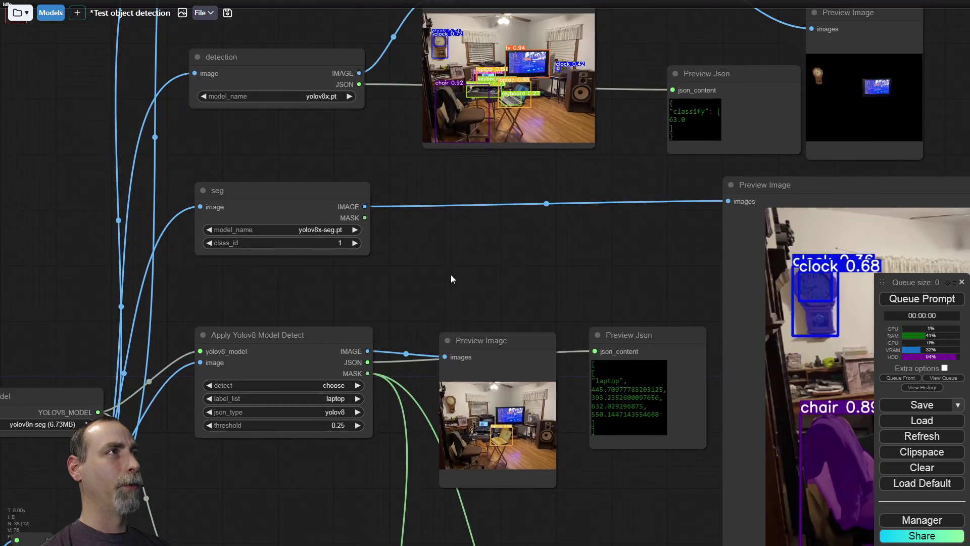
scroll(356, 159, "up", 14)
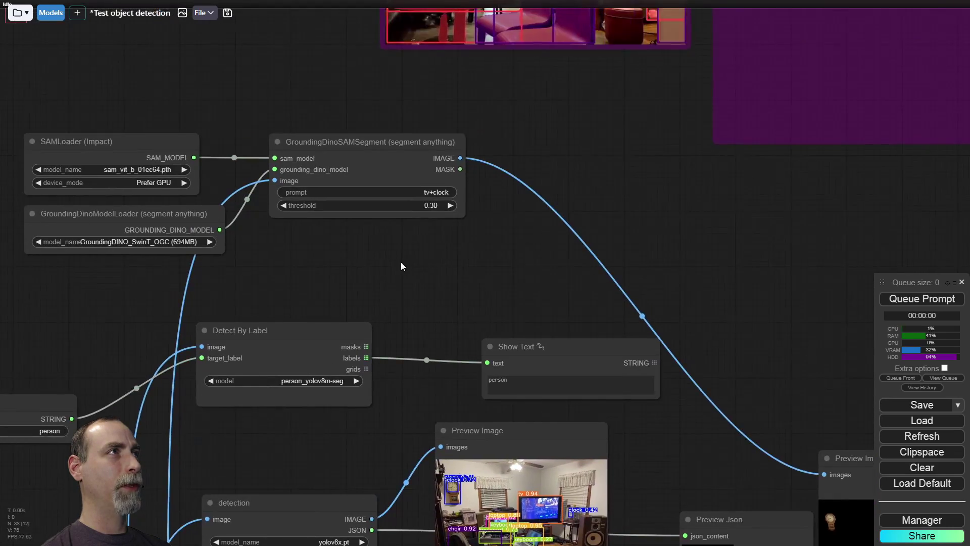
scroll(334, 216, "up", 7)
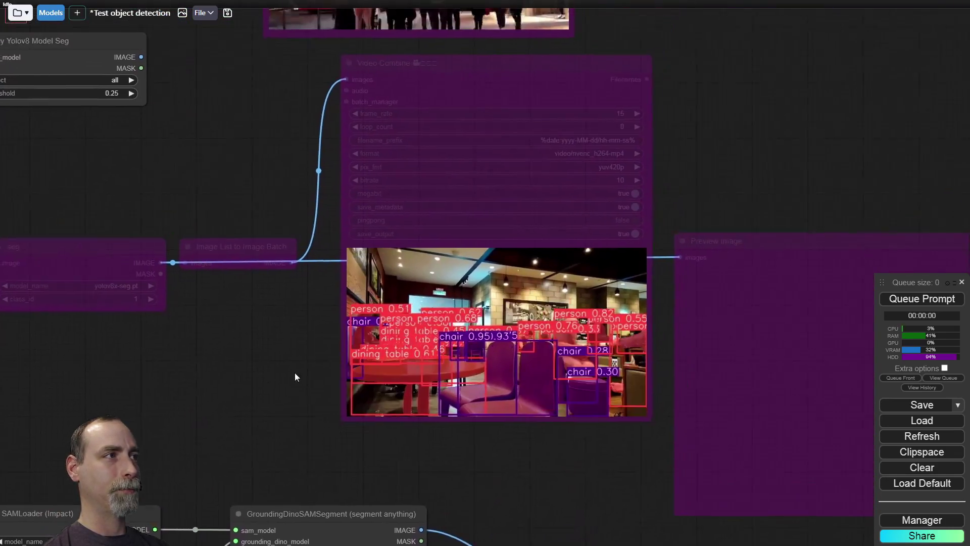
scroll(268, 396, "up", 1)
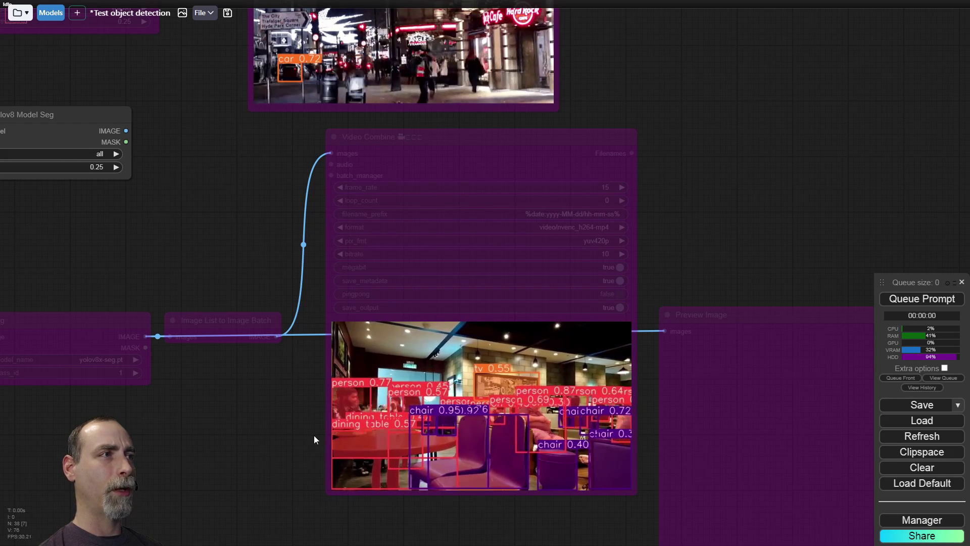
scroll(305, 432, "up", 4)
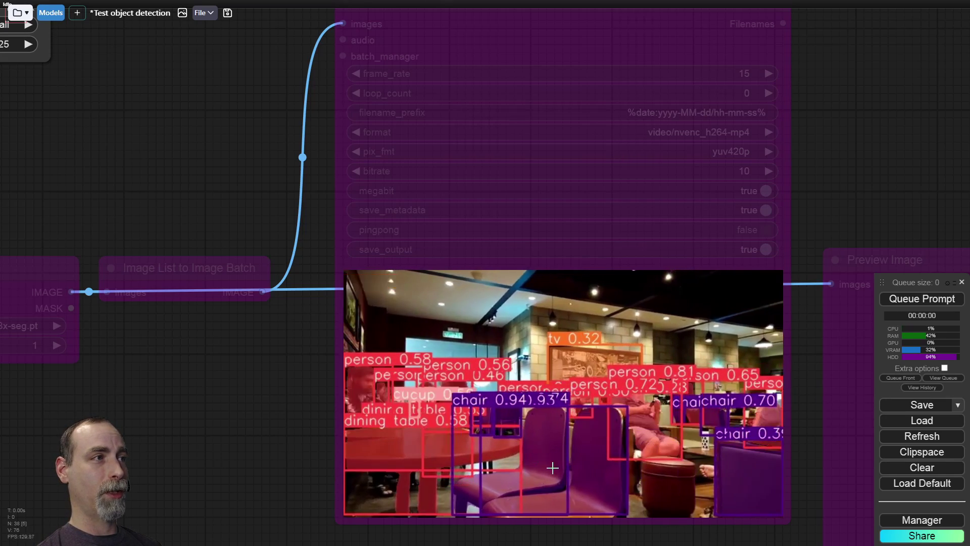
scroll(292, 345, "down", 6)
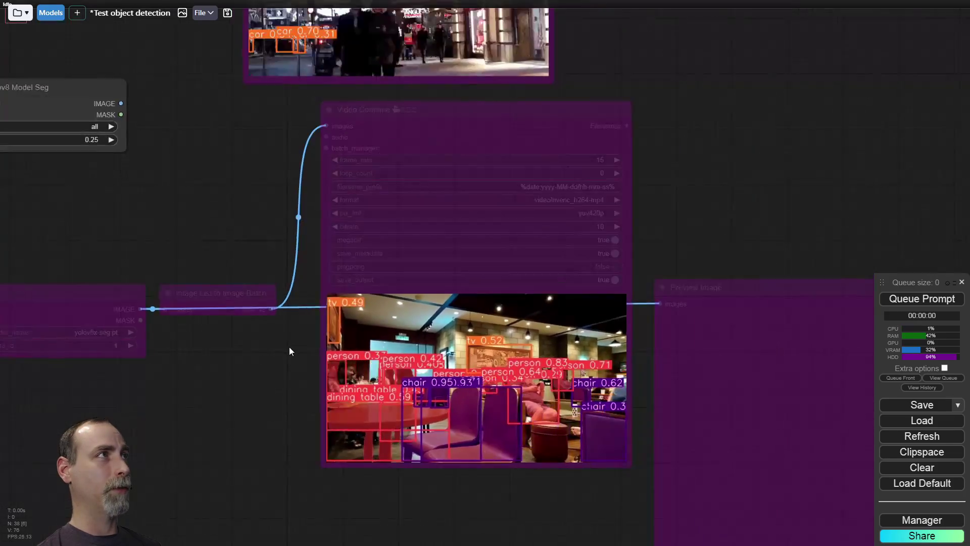
left_click_drag(251, 210, 234, 358)
scroll(208, 305, "up", 3)
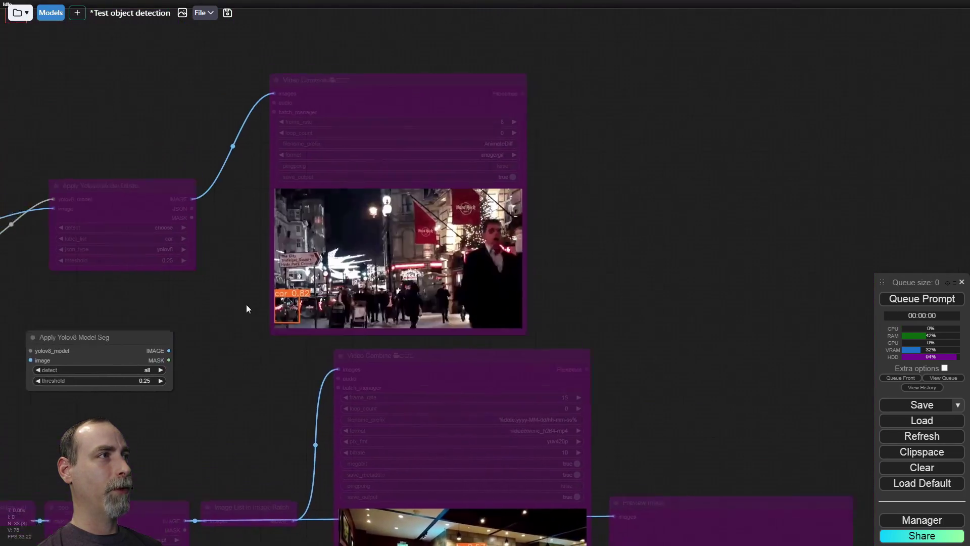
scroll(293, 290, "up", 4)
scroll(293, 290, "up", 3)
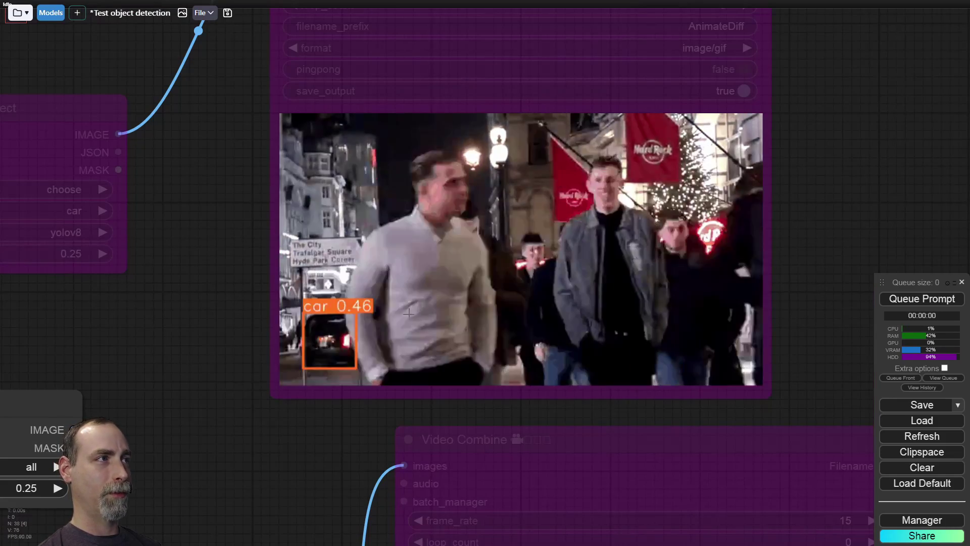
scroll(196, 325, "down", 7)
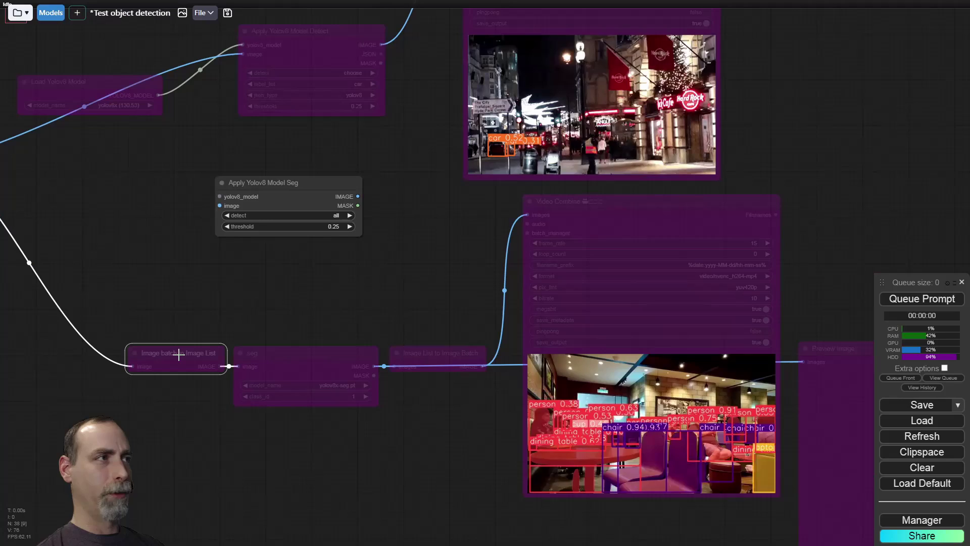
Step: Adjust the Load Video node's clip and its frame_load_cap value
left_click(311, 354, "shift")
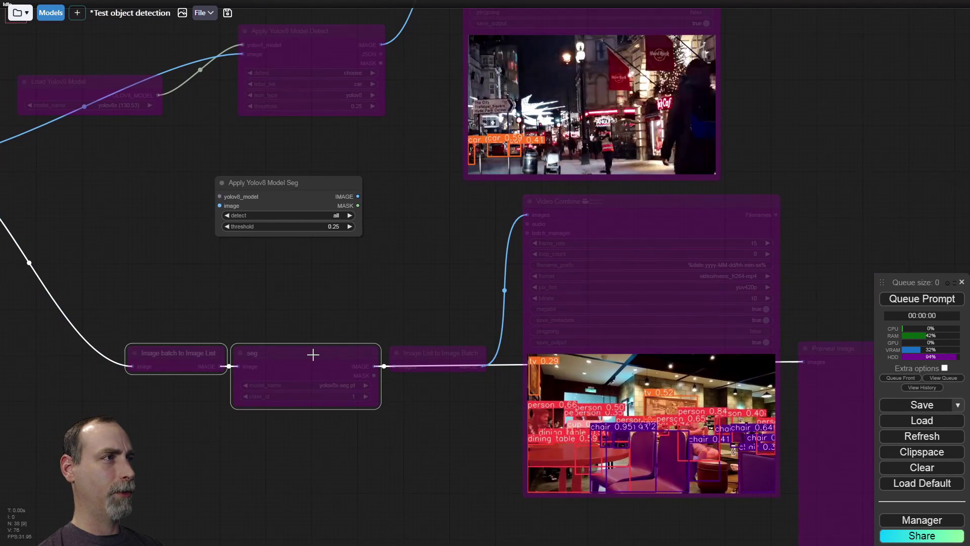
left_click(409, 351, "shift")
left_click(660, 198, "shift")
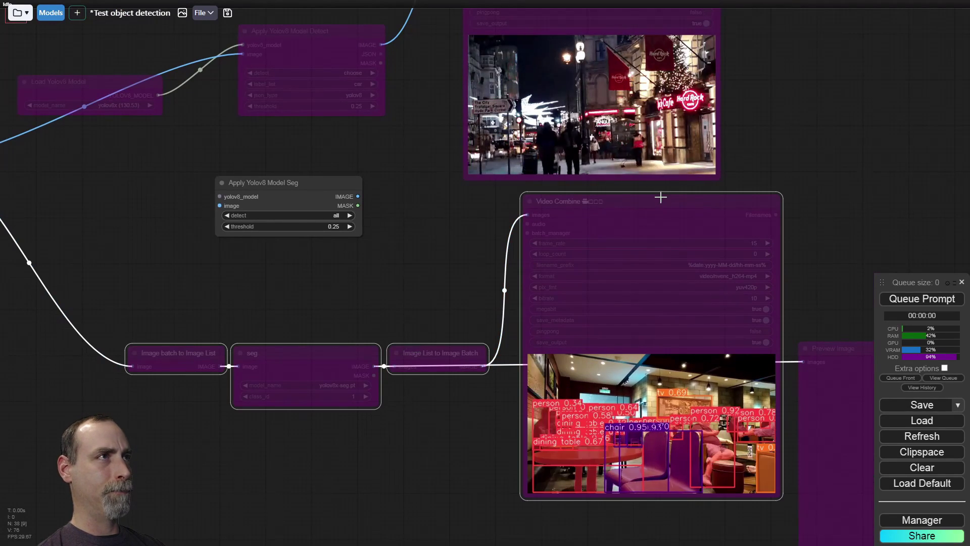
left_click_drag(246, 293, 423, 296)
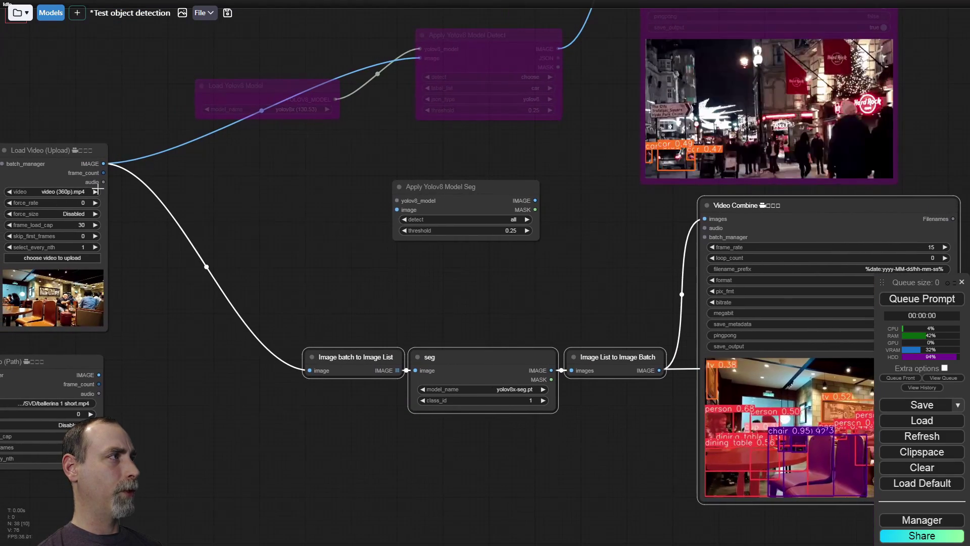
left_click(90, 197)
left_click(95, 192)
left_click_drag(337, 252, 250, 236)
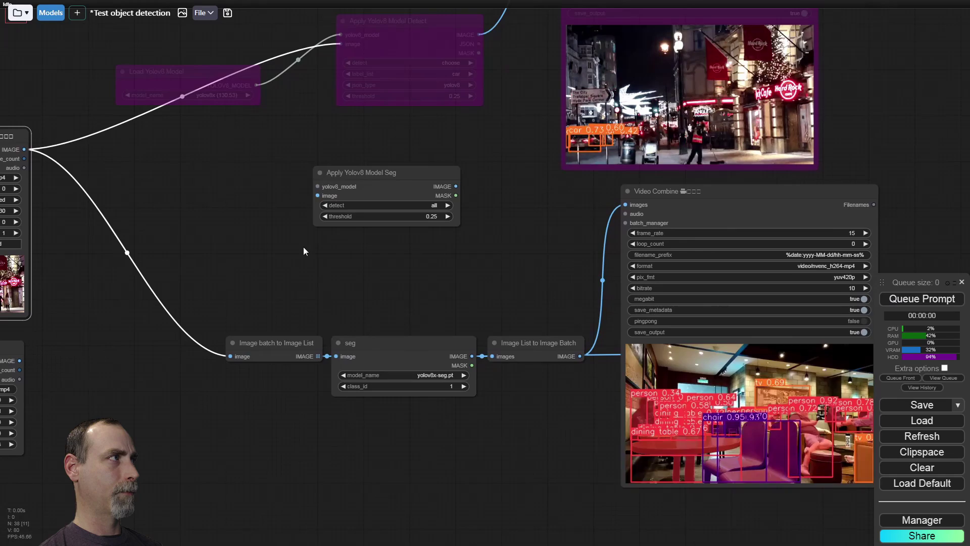
left_click_drag(303, 247, 441, 267)
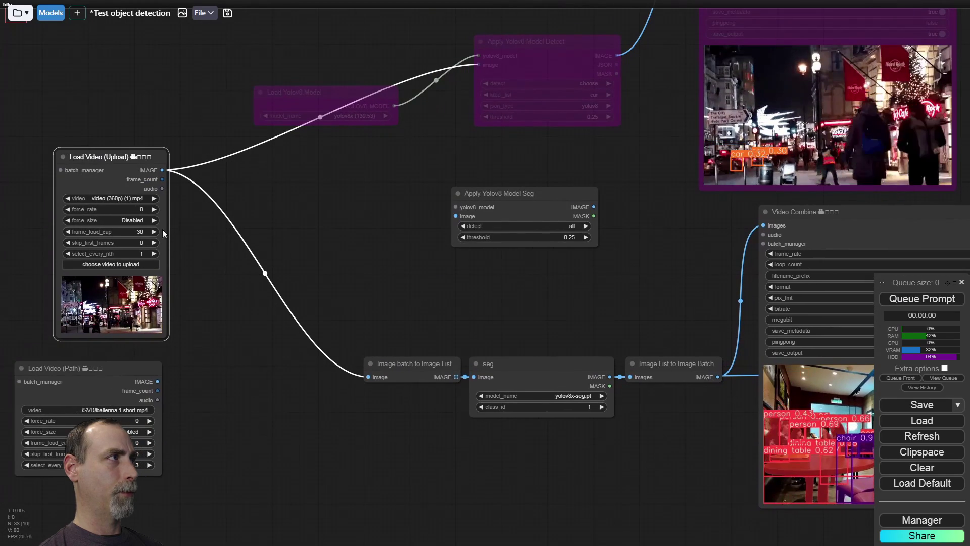
left_click(131, 231)
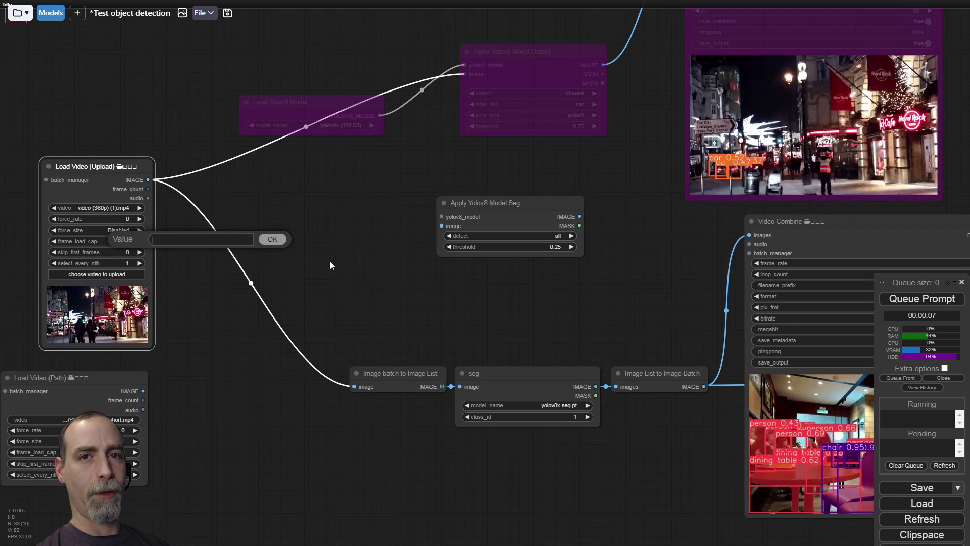
left_click(331, 266)
Step: Switch the seg node to yolov8n-seg.pt and rerun the video workflow
left_click_drag(331, 265, 185, 233)
left_click(449, 387)
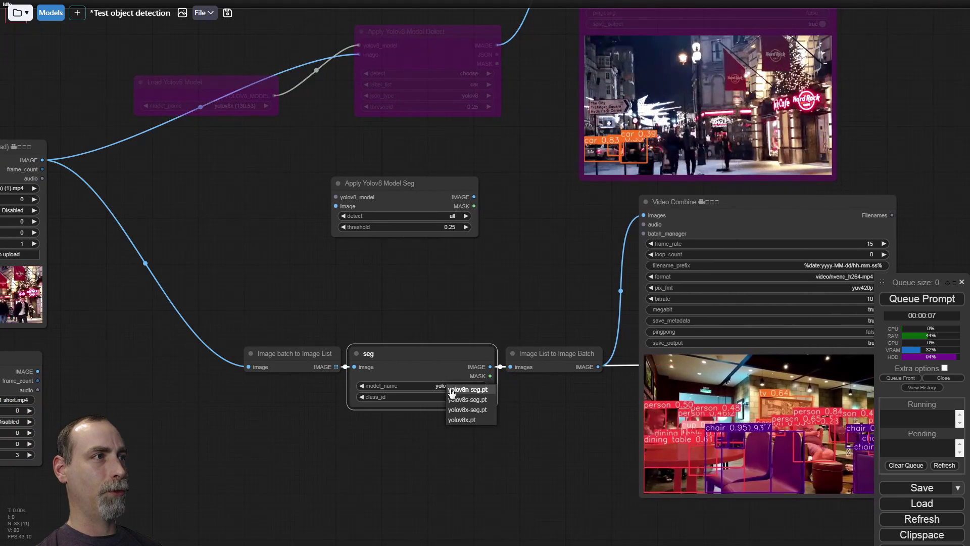
left_click(452, 390)
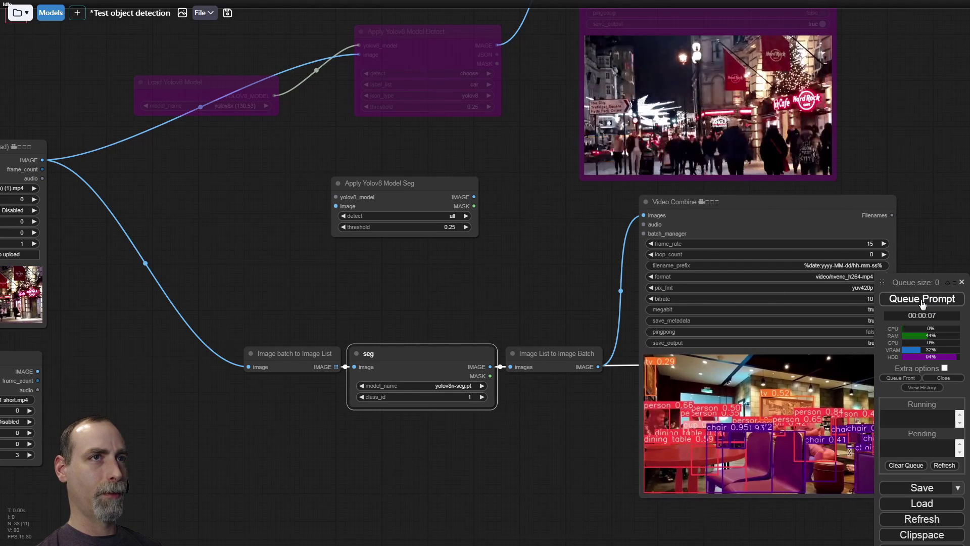
left_click(922, 299)
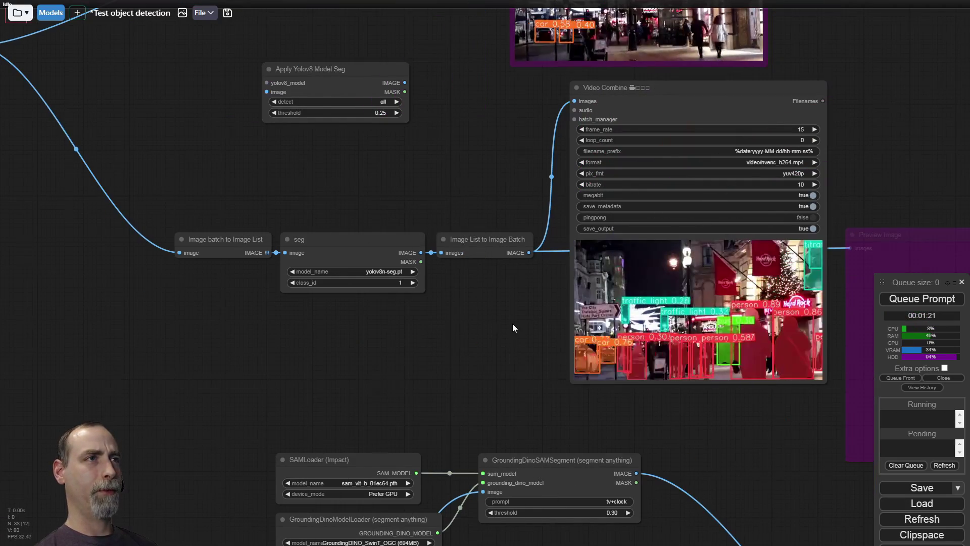
left_click_drag(512, 324, 244, 324)
scroll(324, 311, "up", 5)
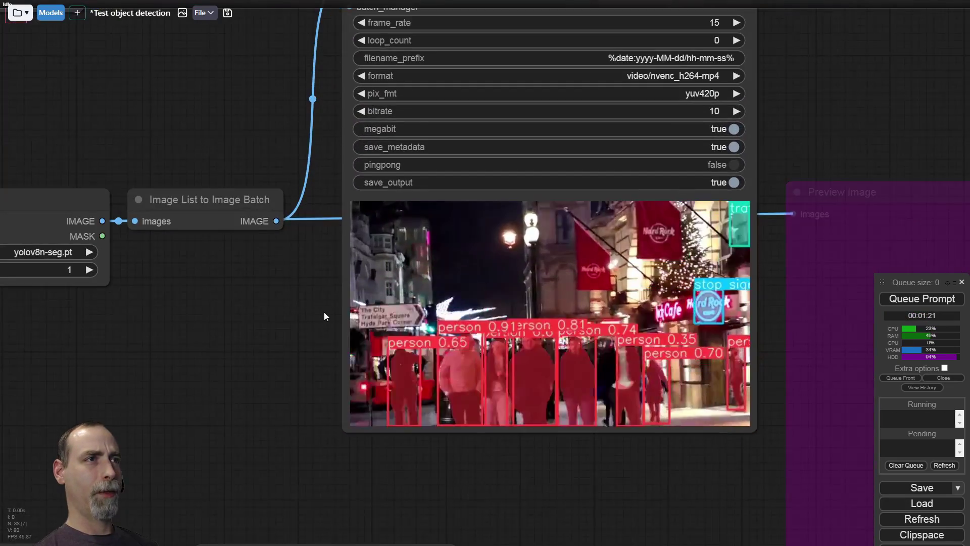
scroll(266, 335, "up", 1)
left_click_drag(305, 327, 250, 326)
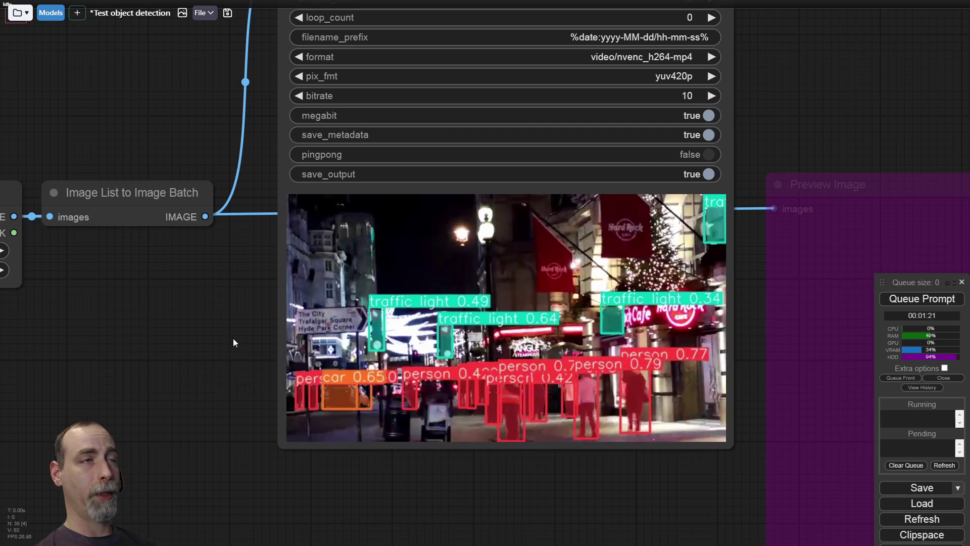
scroll(232, 338, "down", 2)
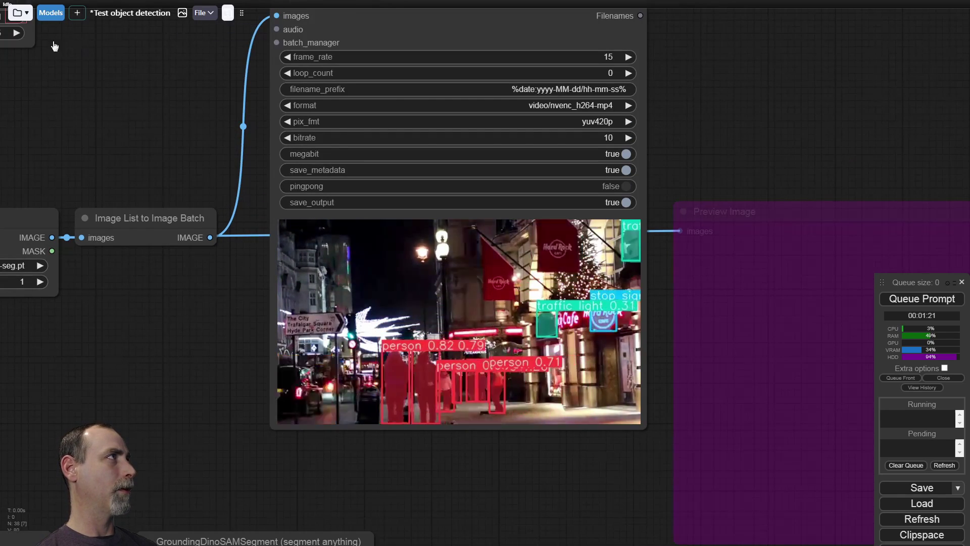
Step: Start a new workflow from the Workspace and clear all its nodes
left_click(19, 12)
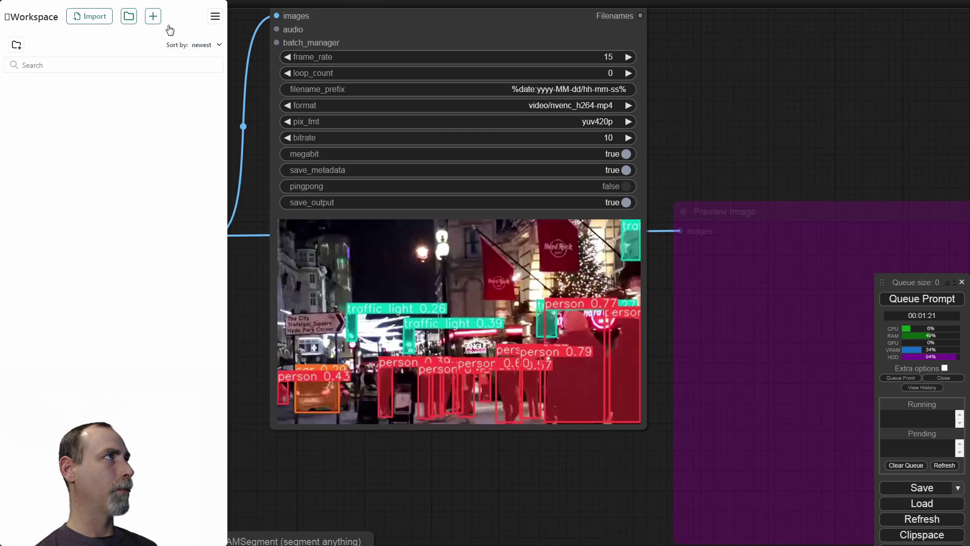
left_click(151, 19)
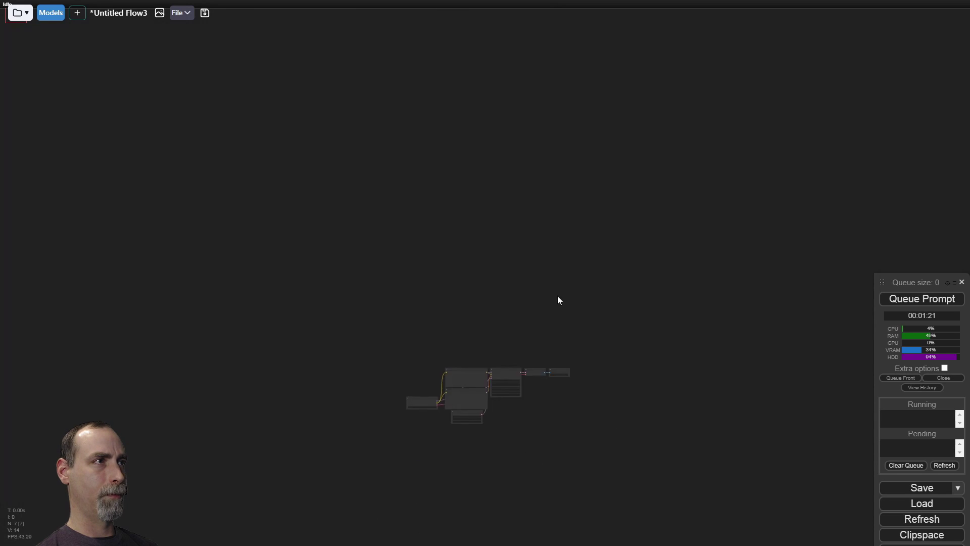
scroll(436, 328, "up", 15)
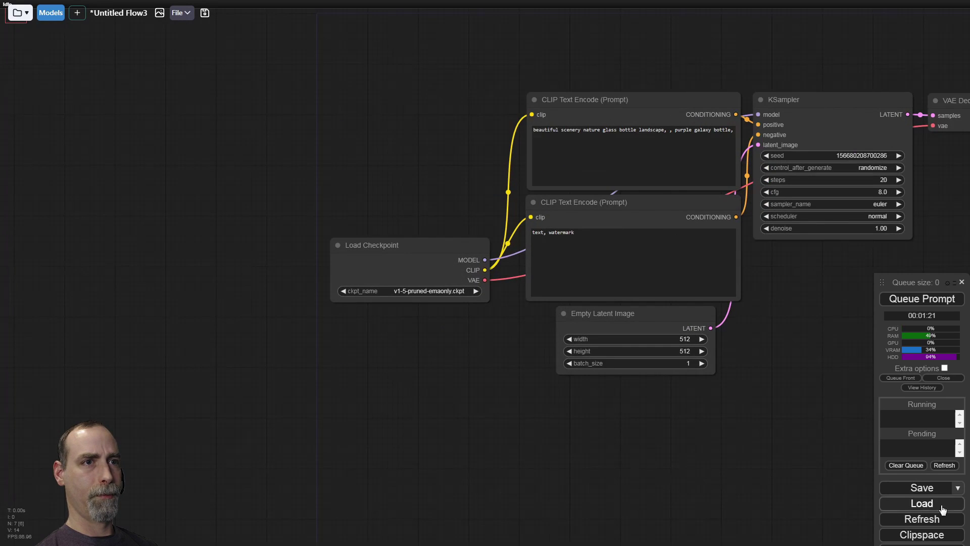
left_click(953, 378)
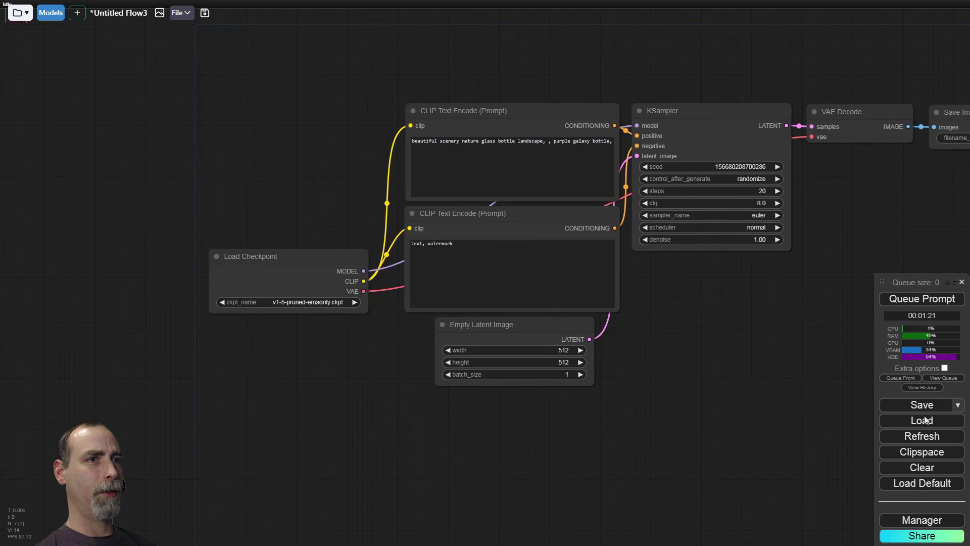
left_click(921, 474)
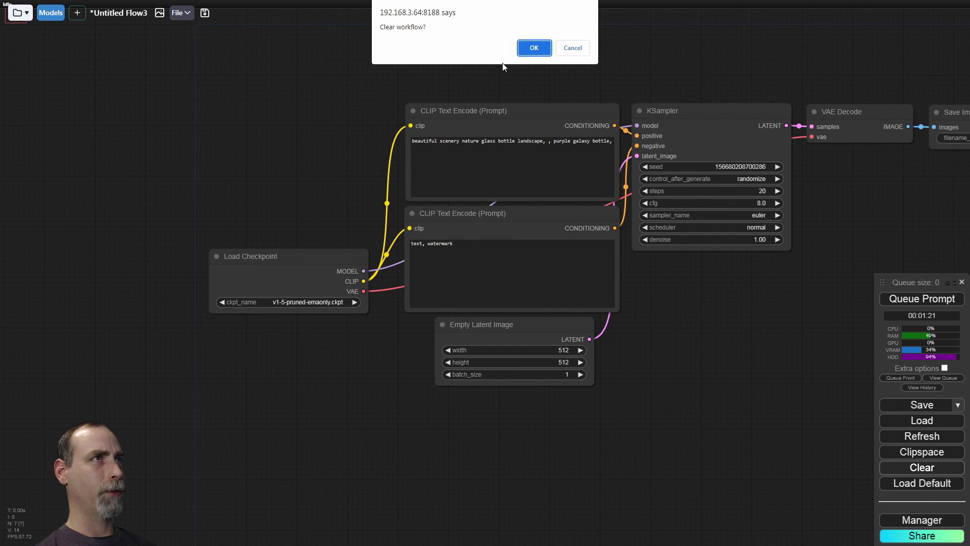
left_click(535, 49)
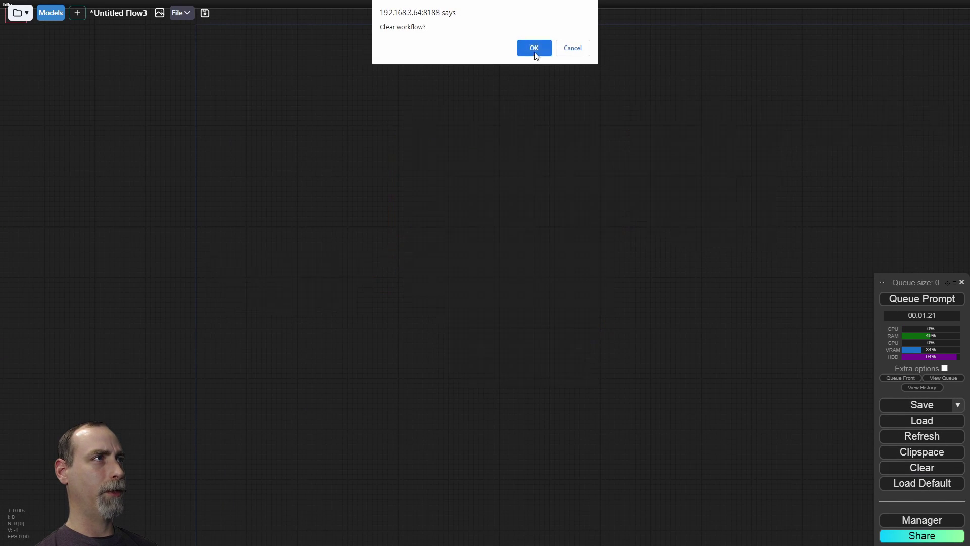
Step: Add a Load Yolov8 Model node via node search for 'yol'
double_click(302, 172)
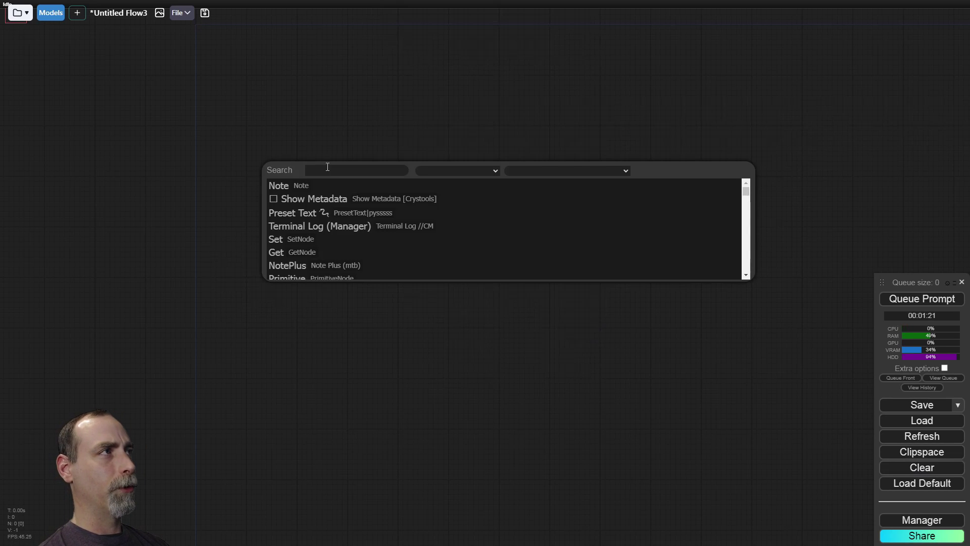
type("yolo")
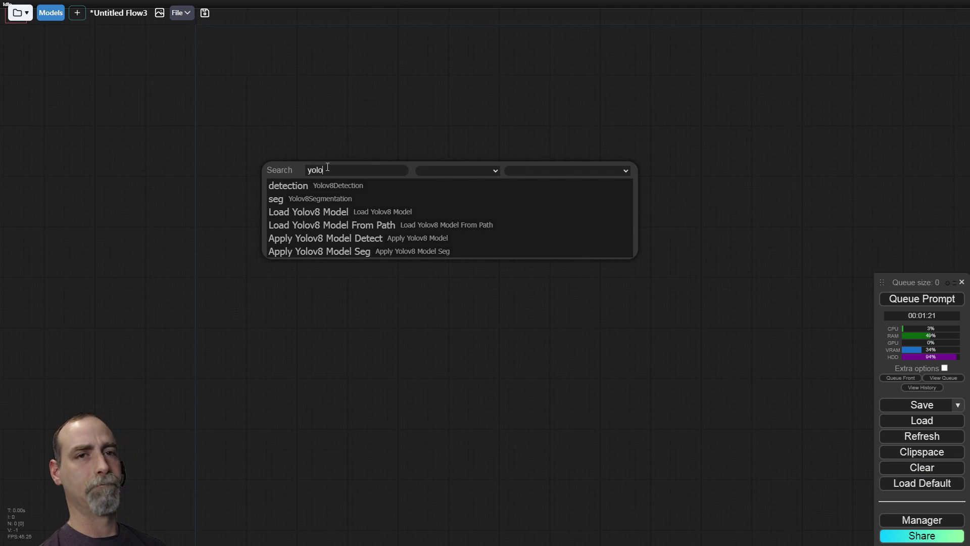
left_click(316, 215)
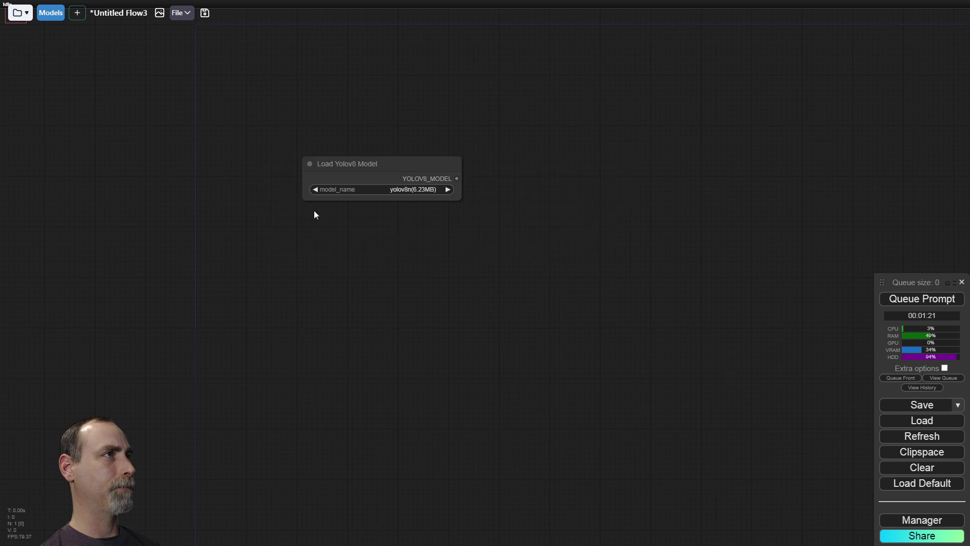
left_click_drag(392, 163, 319, 186)
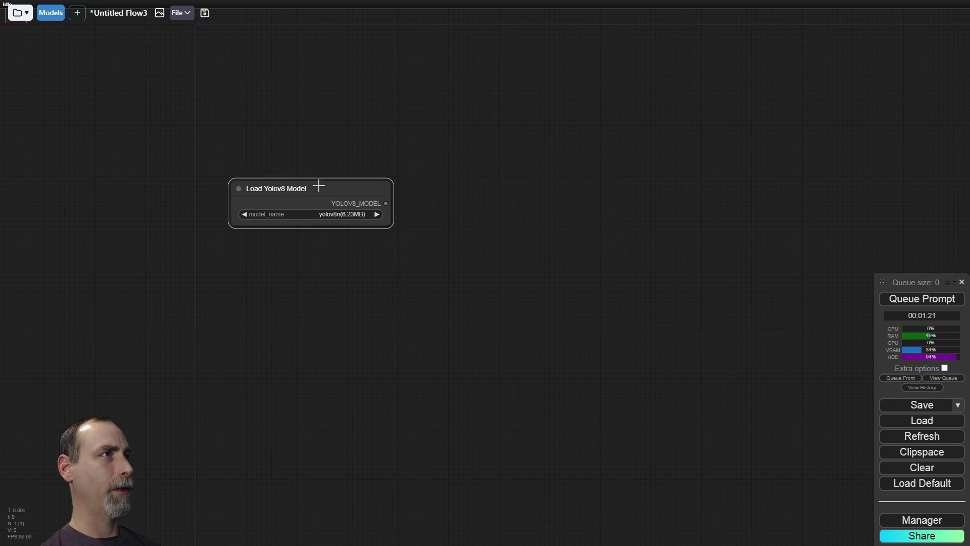
Step: Connect a new Apply Yolov8 Model Detect node to the loader, keeping yolov8n (6.23MB)
double_click(490, 194)
type("yolo")
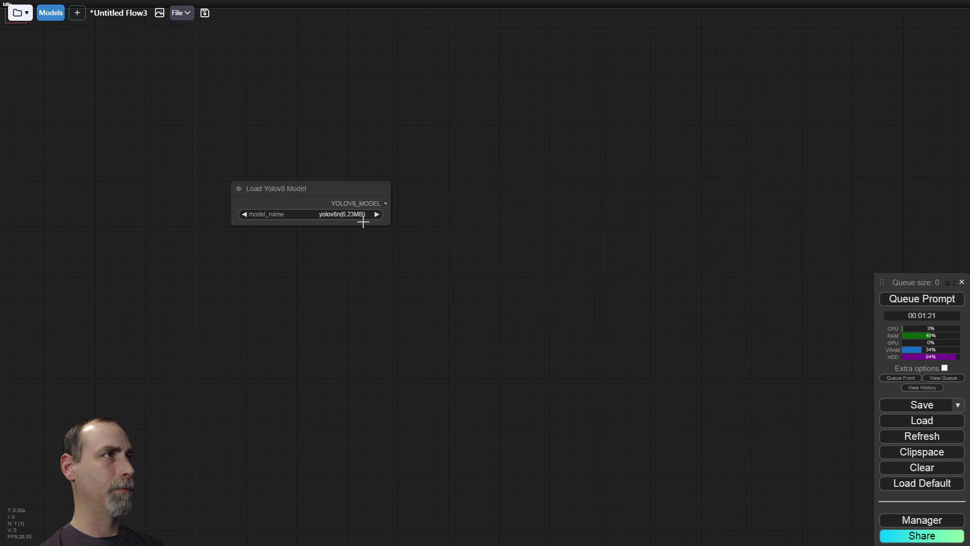
left_click_drag(450, 215, 450, 215)
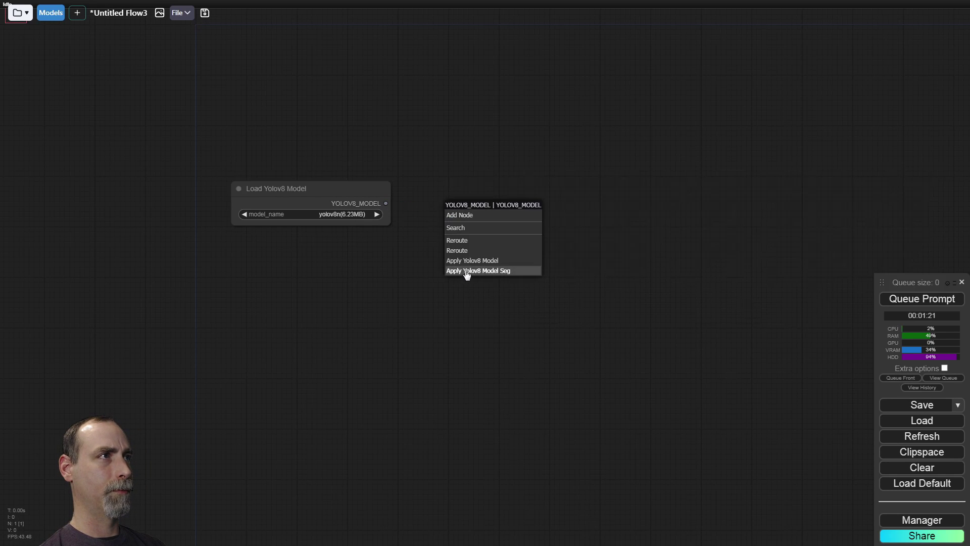
left_click(469, 260)
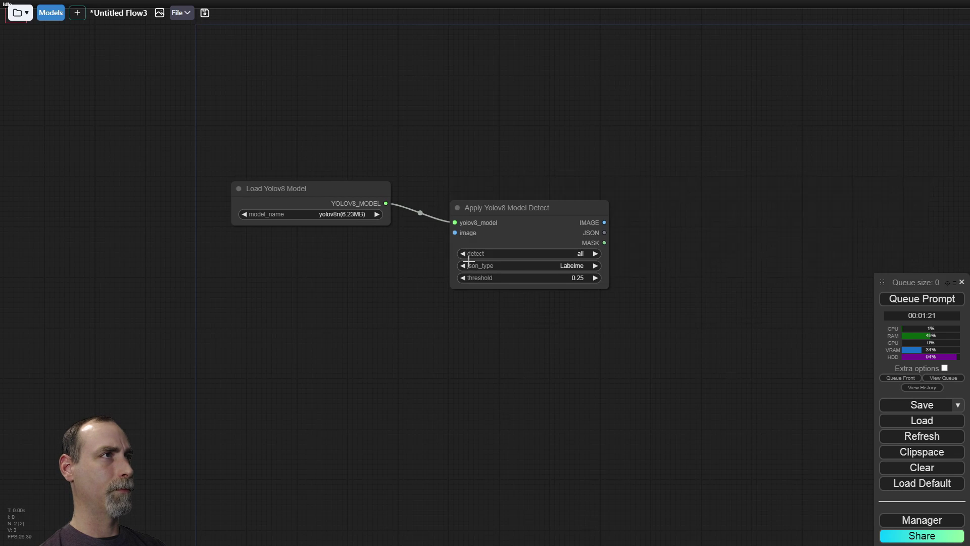
left_click_drag(499, 208, 399, 186)
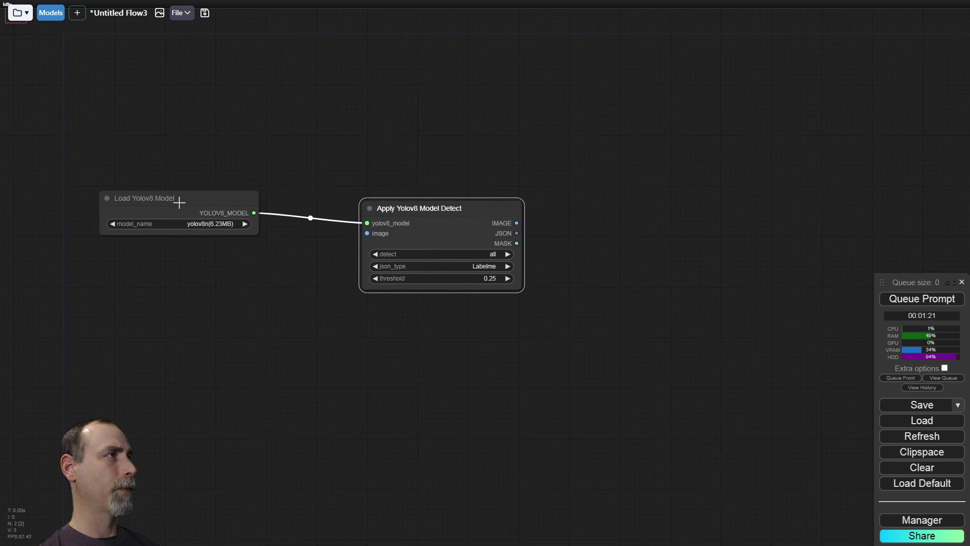
left_click(210, 224)
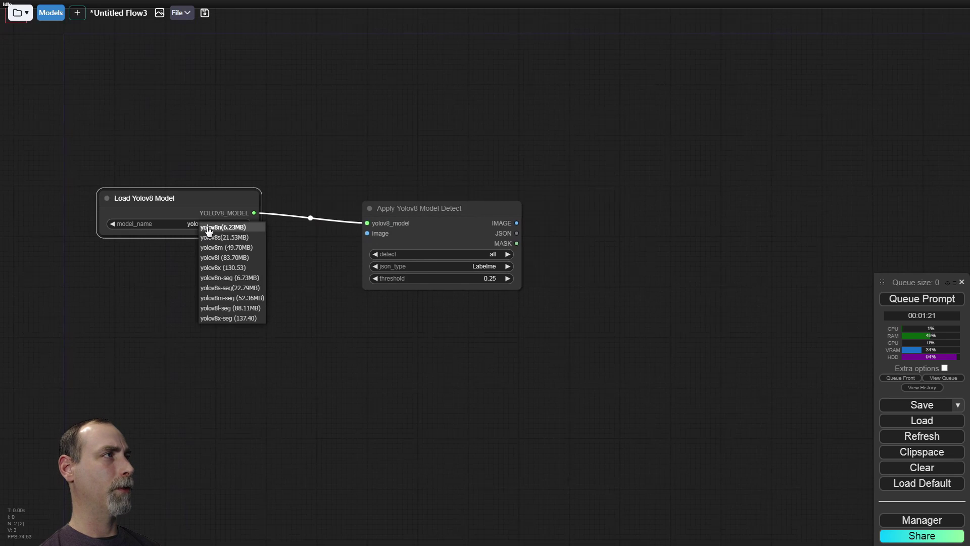
left_click(222, 227)
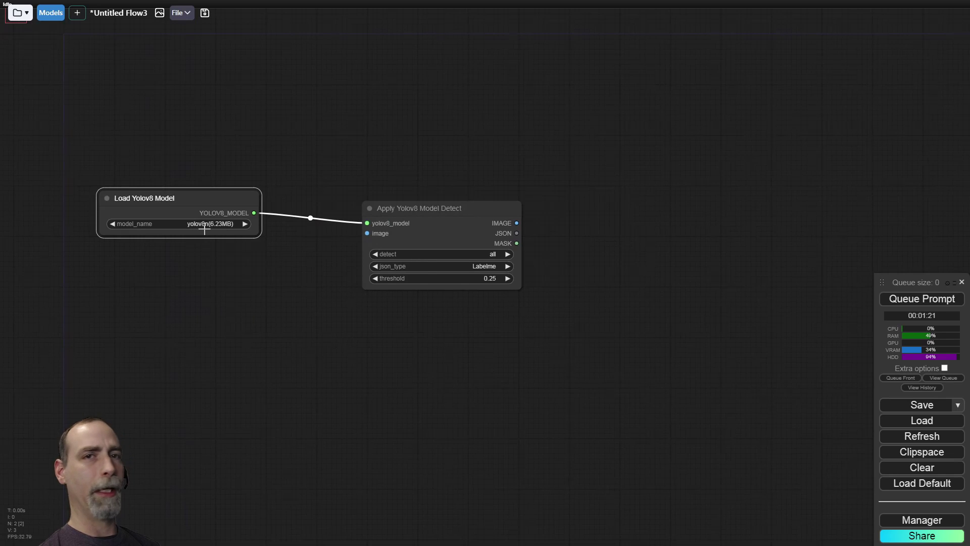
left_click_drag(454, 234, 327, 299)
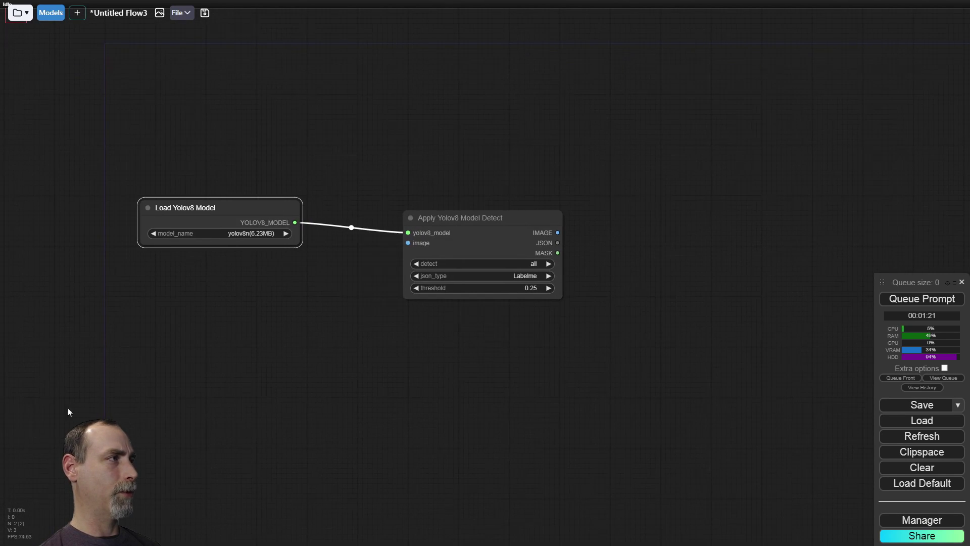
Step: Paste the room photo as a Load Image node at lower left and check json_type options
left_click(141, 352)
key("ctrl+v")
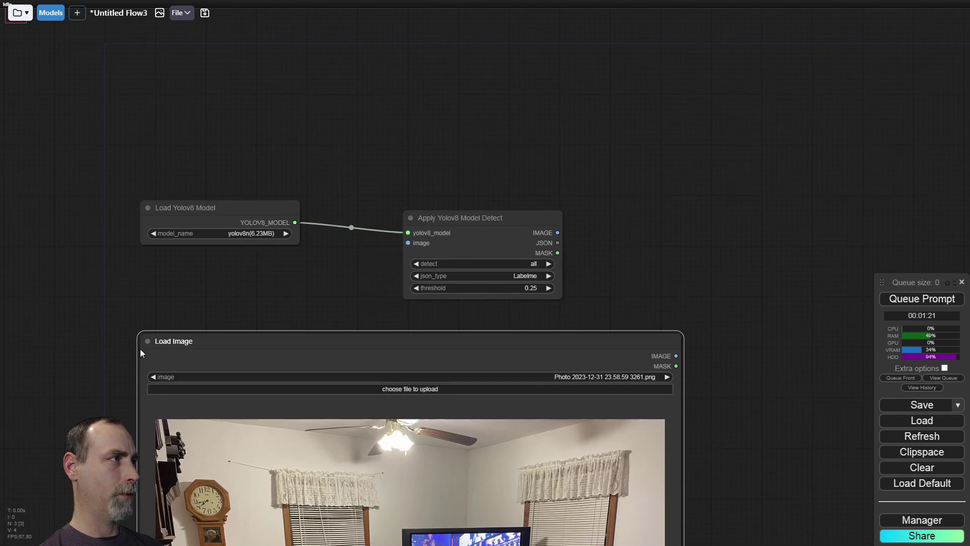
left_click_drag(225, 349, 158, 389)
scroll(167, 434, "down", 4)
left_click_drag(393, 482, 483, 319)
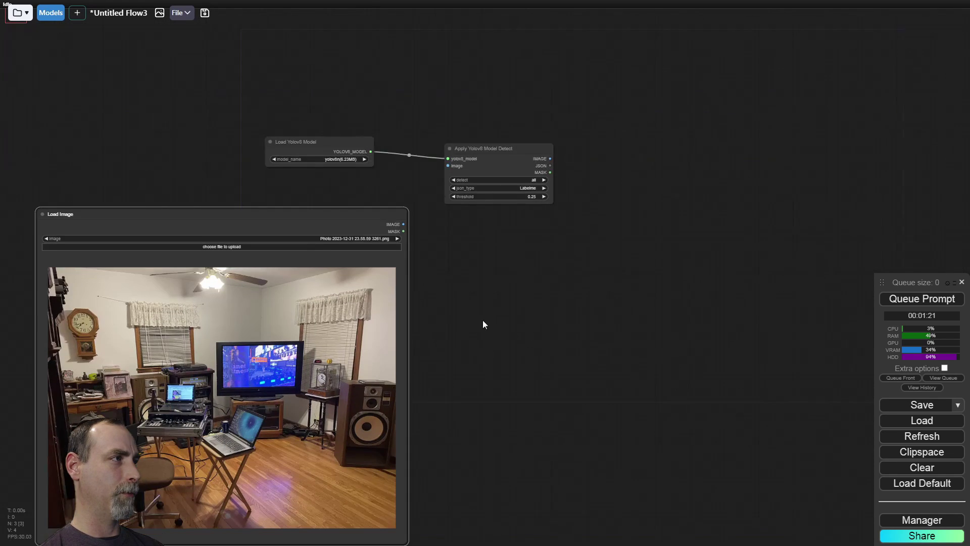
scroll(154, 445, "up", 3)
scroll(385, 367, "down", 2)
scroll(417, 389, "up", 5)
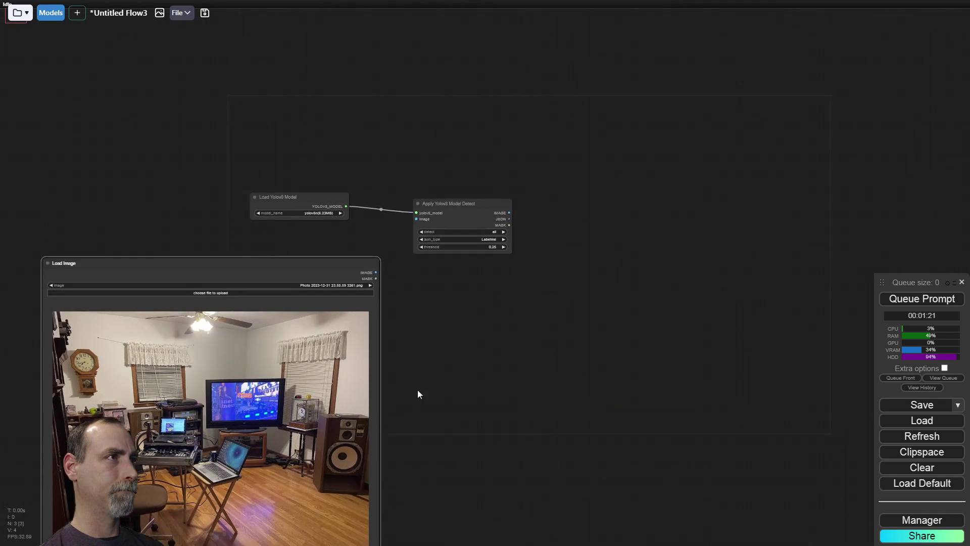
left_click_drag(331, 350, 310, 373)
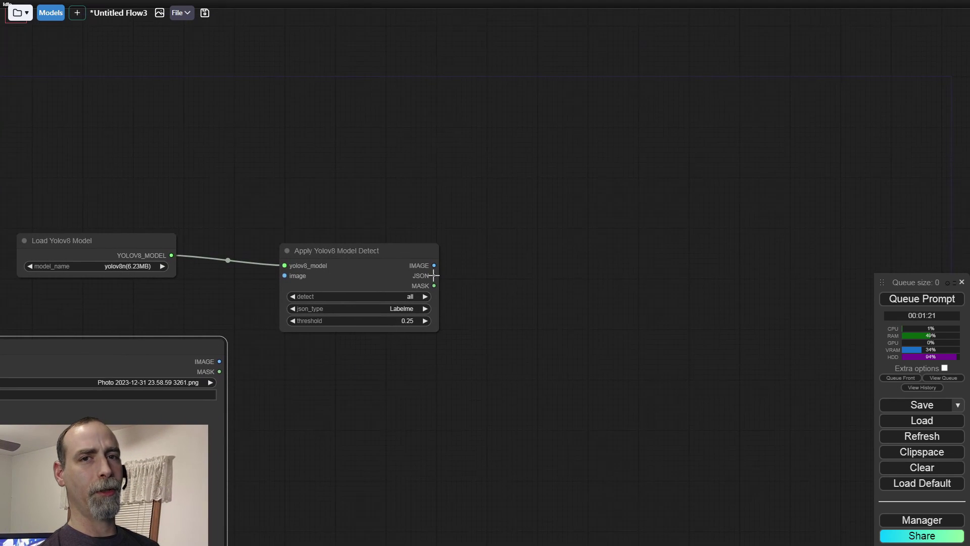
left_click(396, 310)
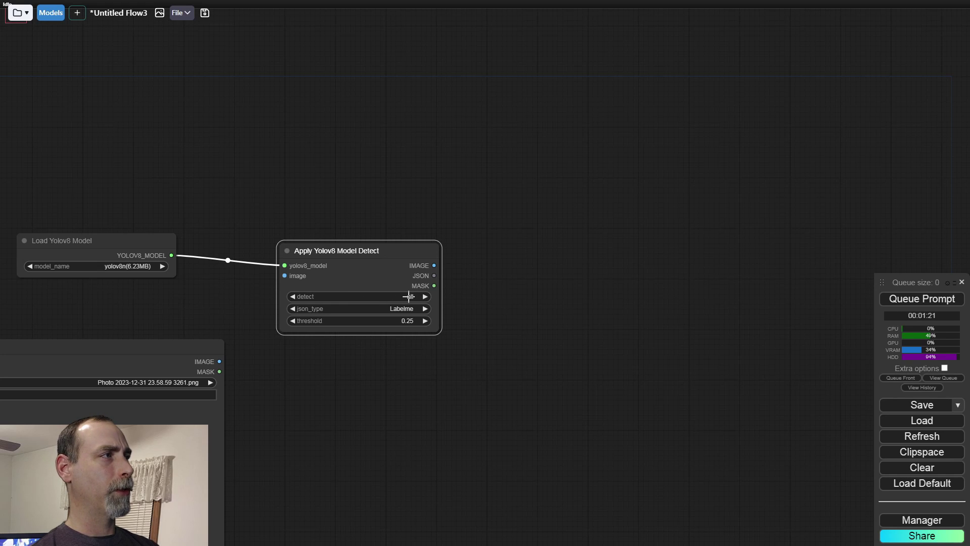
Step: Wire the photo into the detect node, add an enlarged Preview Image, and run it
left_click_drag(271, 297, 285, 275)
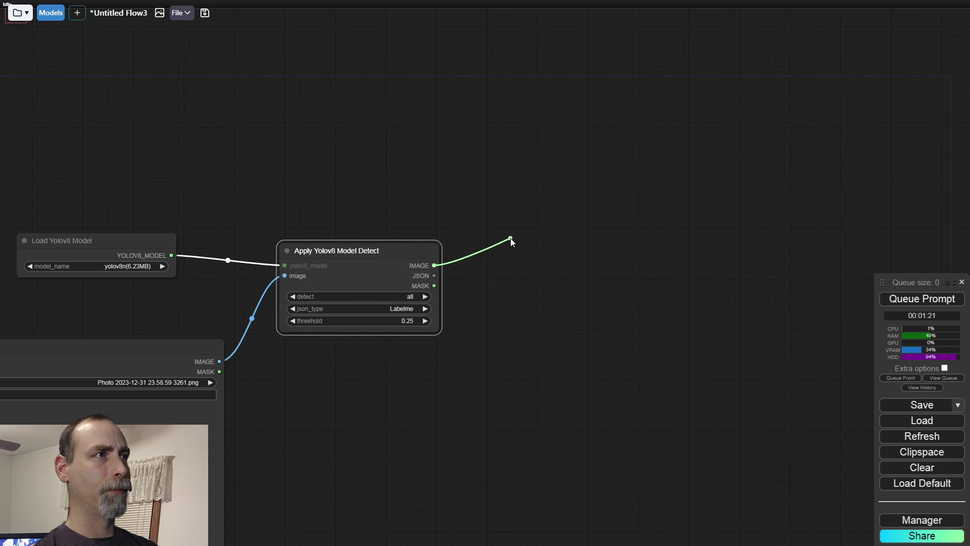
left_click_drag(510, 238, 510, 238)
left_click(550, 309)
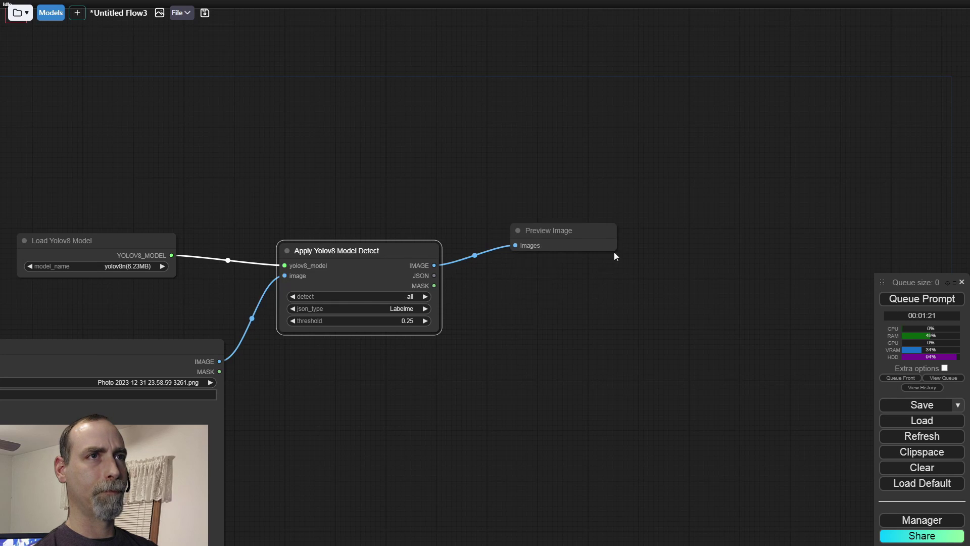
left_click(913, 301)
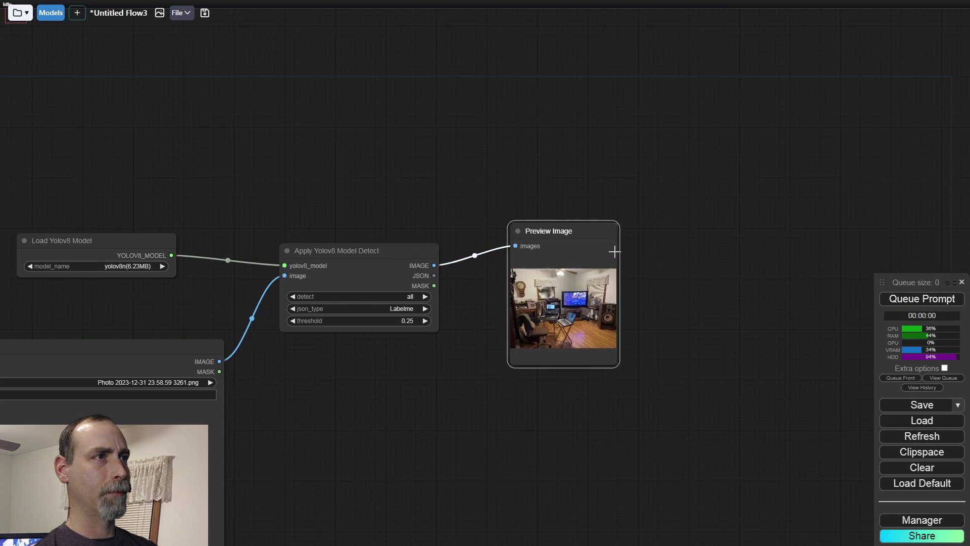
left_click_drag(615, 251, 616, 256)
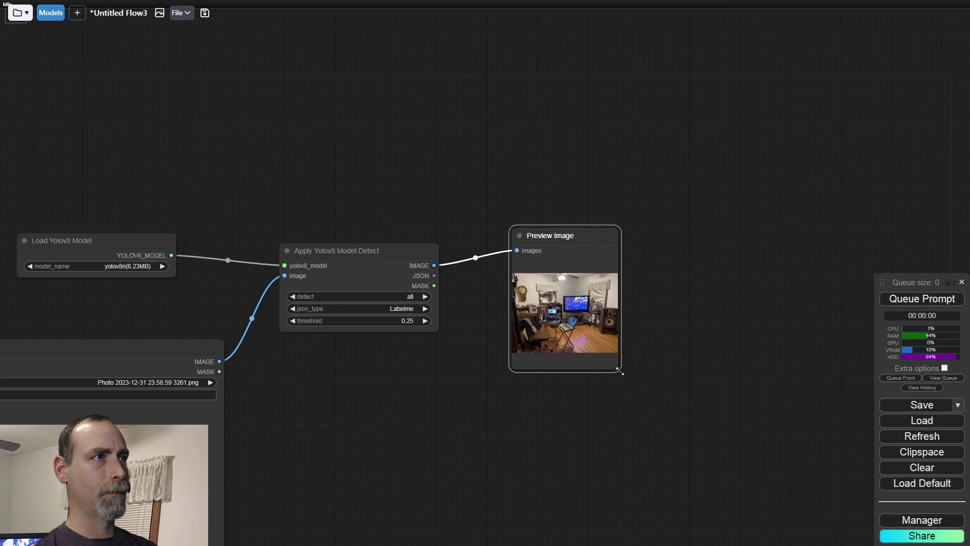
left_click_drag(619, 372, 899, 543)
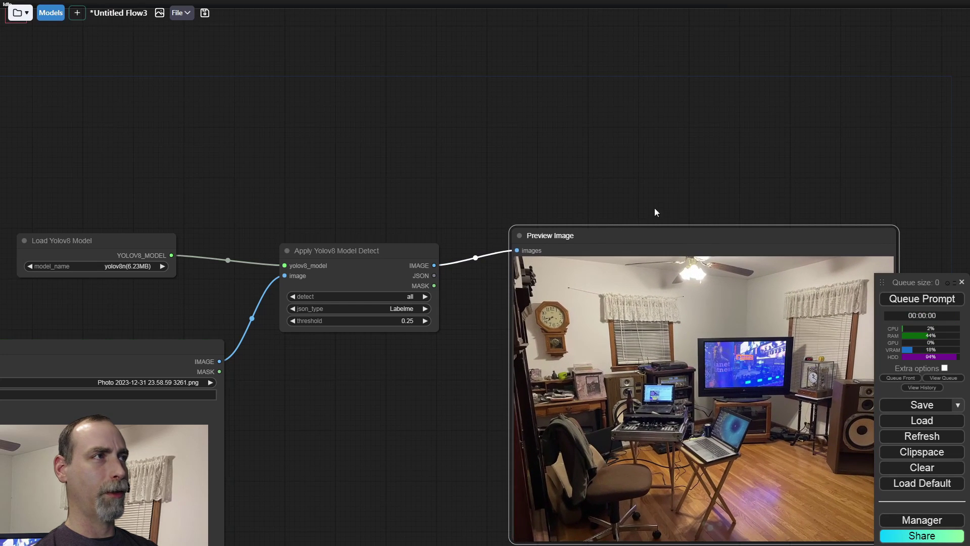
left_click_drag(625, 234, 559, 168)
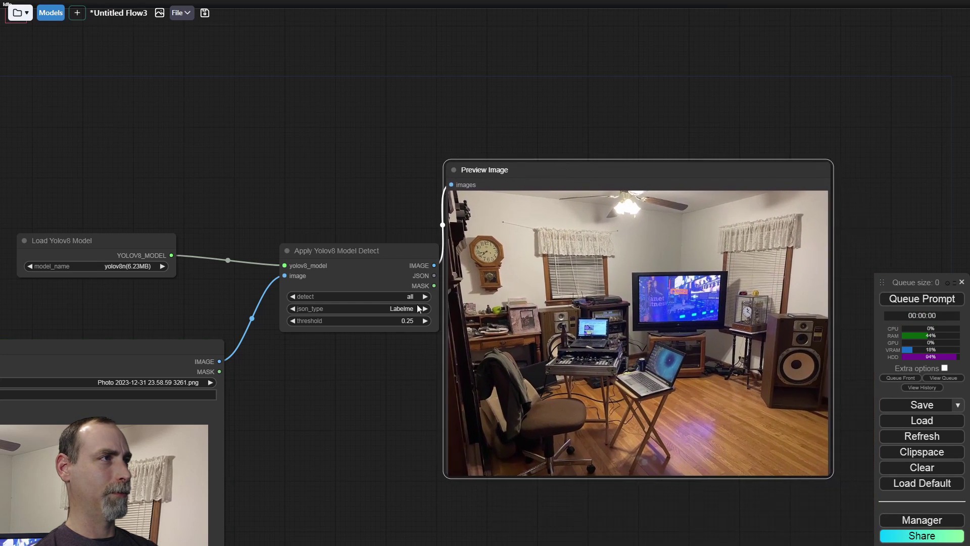
Step: Set detect to input with label names chair,tv,clock
left_click(389, 299)
left_click(394, 321)
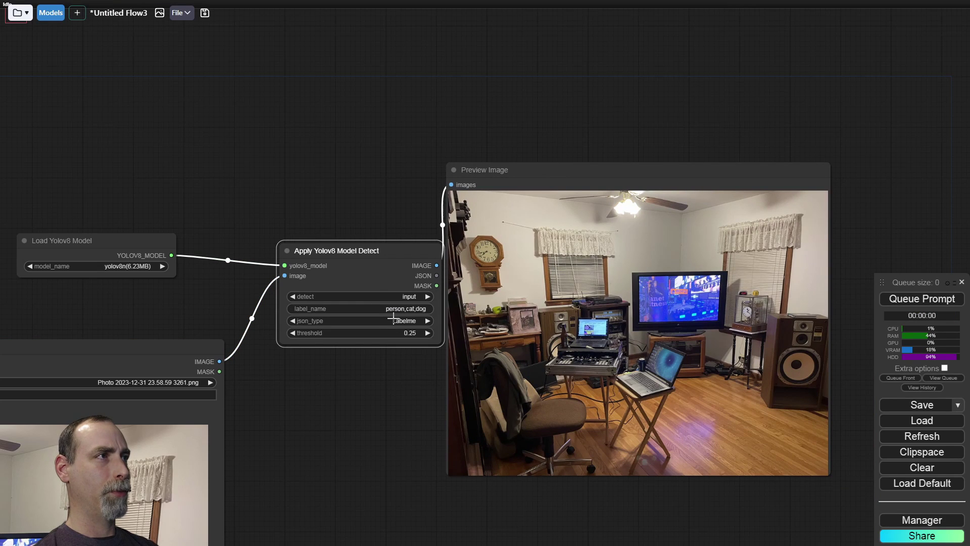
left_click(378, 308)
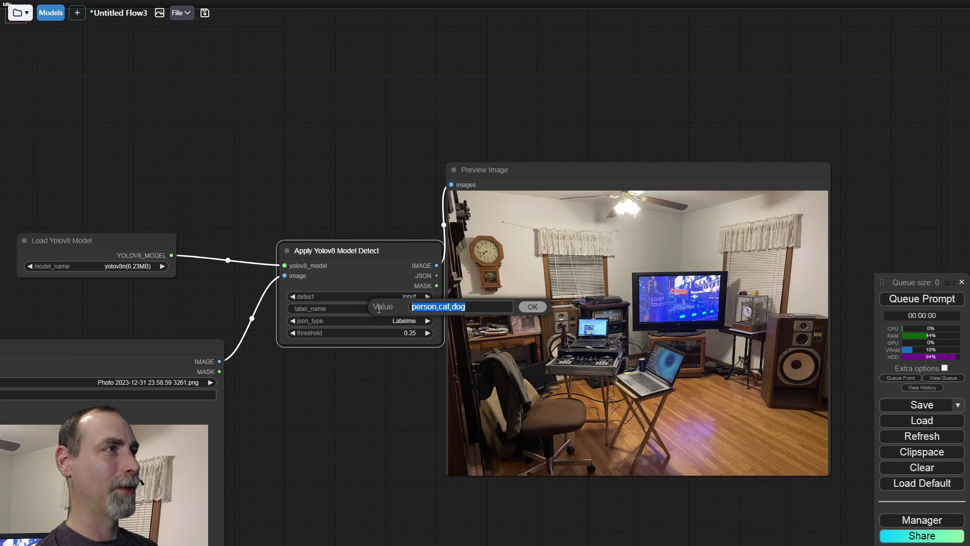
type("chair,tv,")
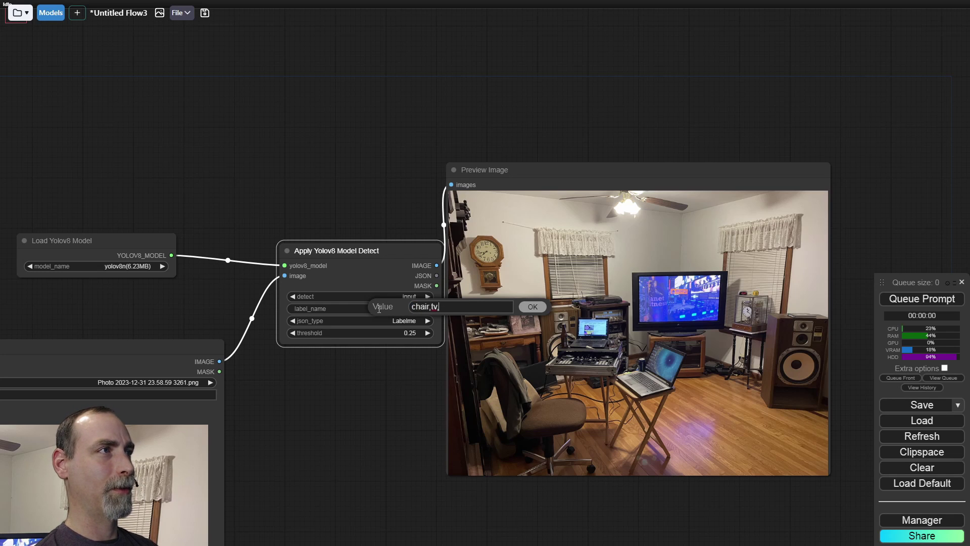
type("clock")
key("Return")
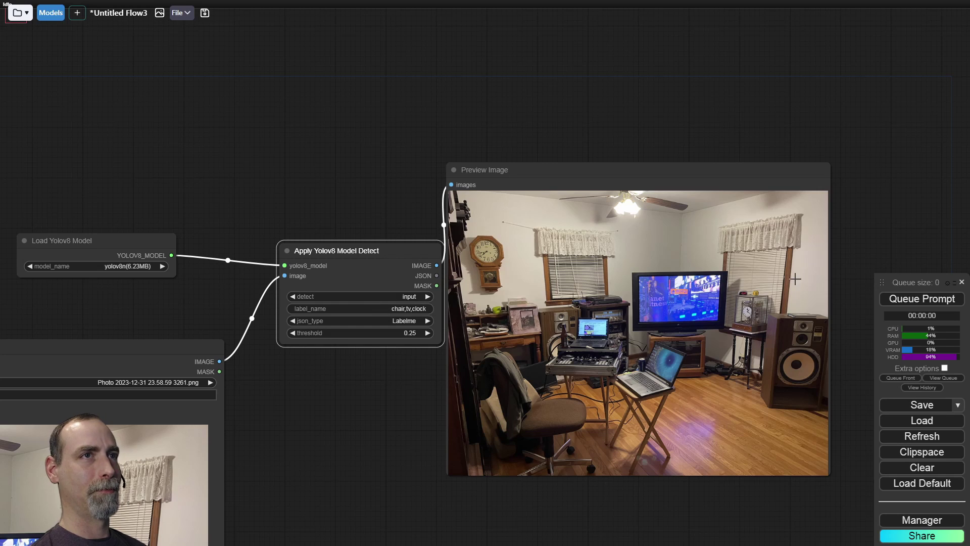
Step: Run detection with the label list, then rerun detecting all objects
left_click(902, 300)
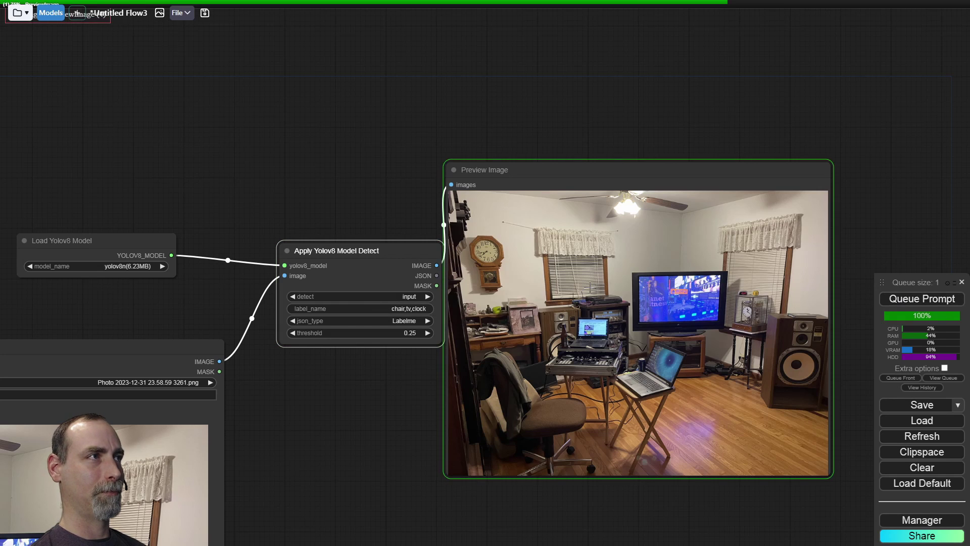
left_click(383, 300)
left_click(389, 301)
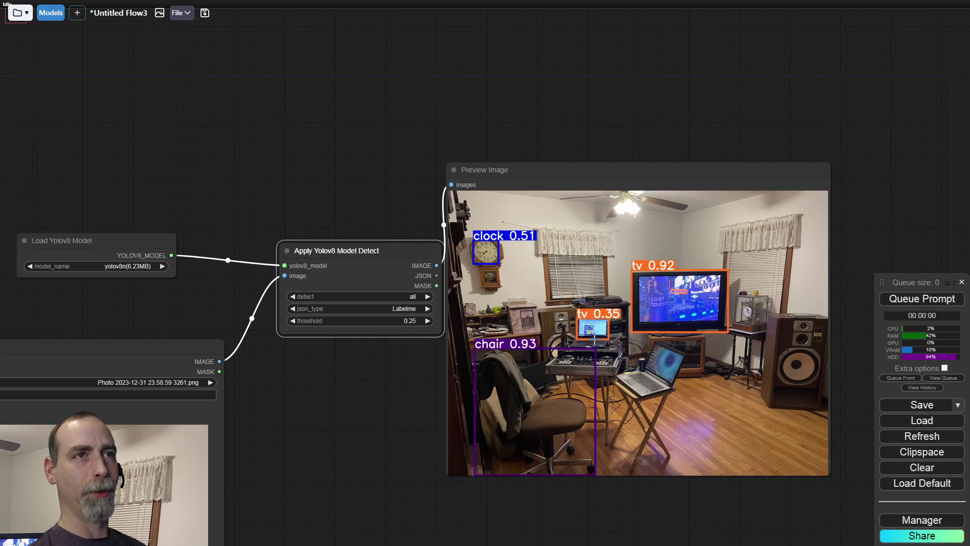
left_click(912, 302)
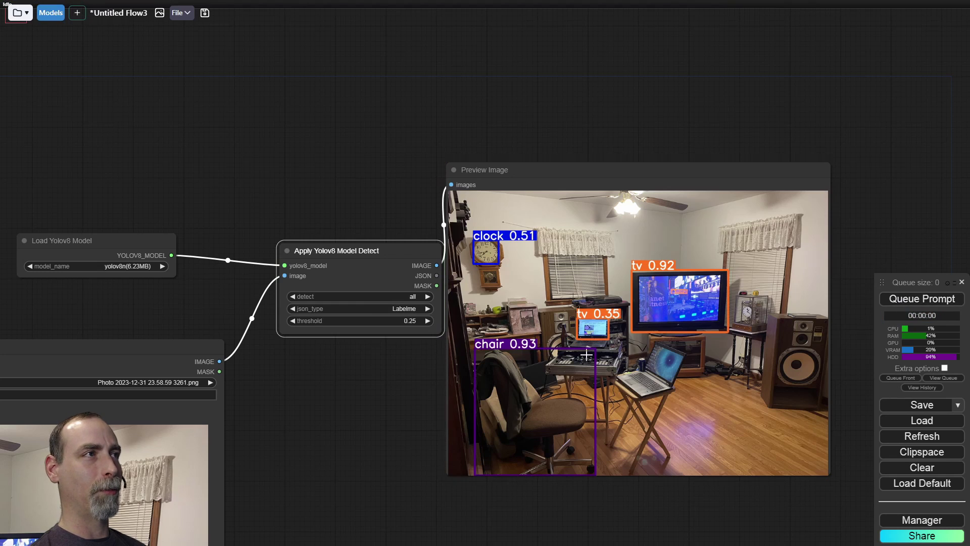
Step: Return detect to input with labels chair,tv,clock,laptop,book and rerun
left_click(394, 298)
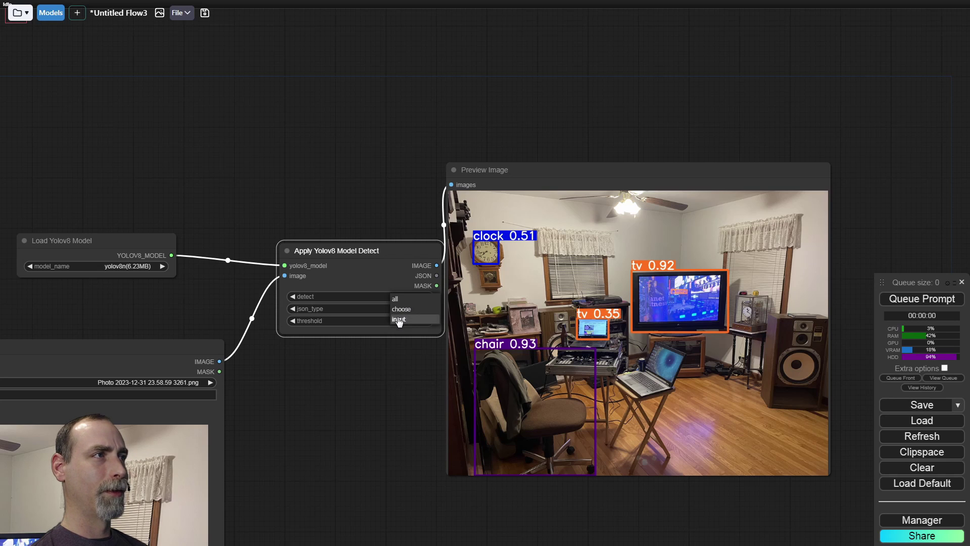
left_click(398, 319)
left_click(389, 310)
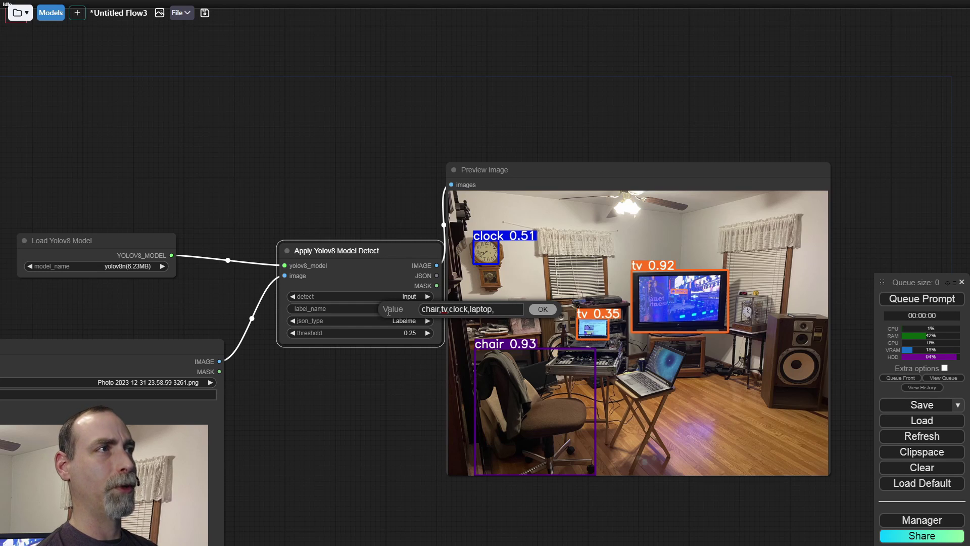
key("Return")
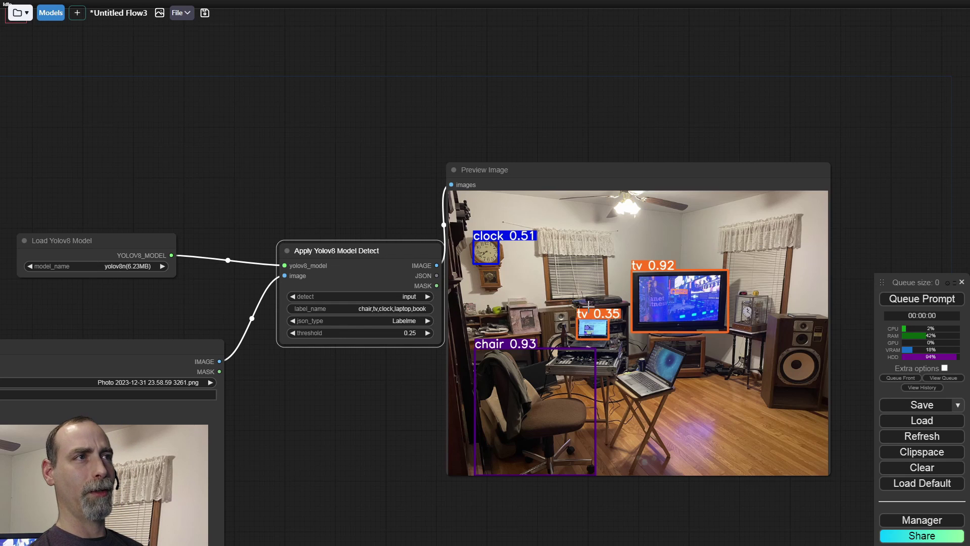
left_click(922, 299)
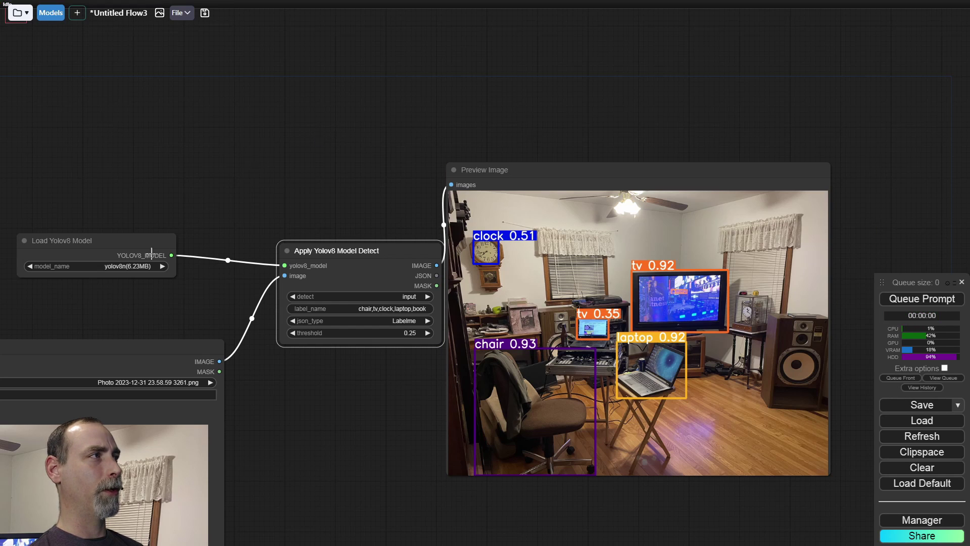
Step: Switch the loader to the larger yolov8x model and rerun detection
left_click(133, 266)
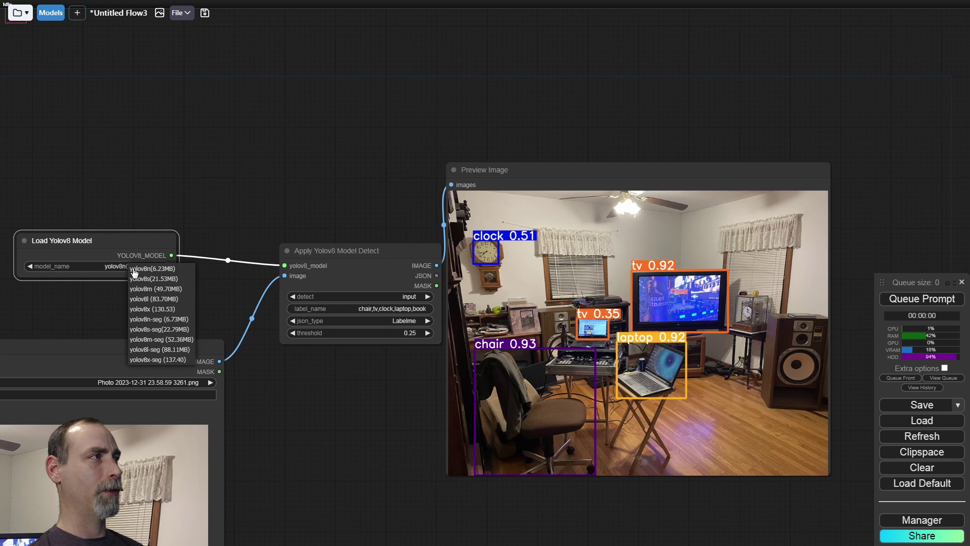
left_click(148, 309)
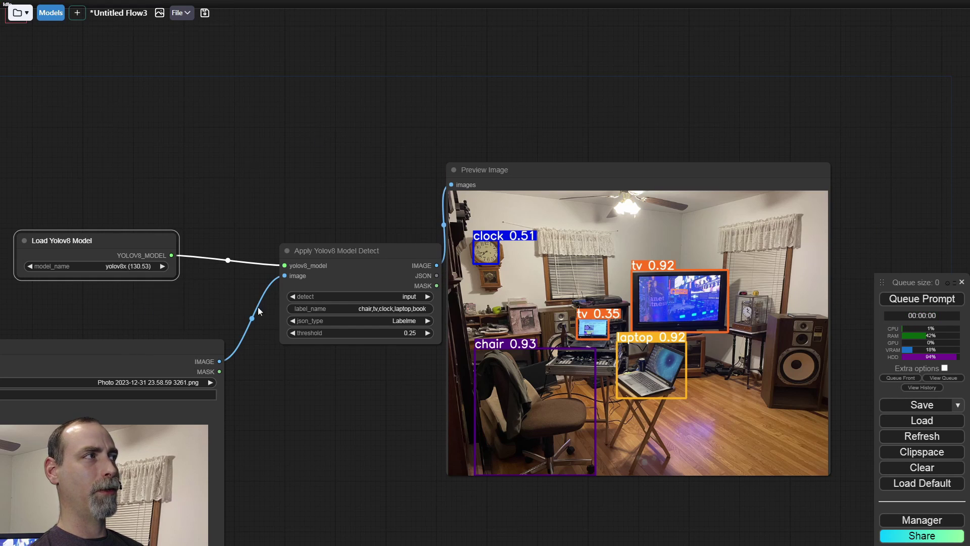
left_click(924, 299)
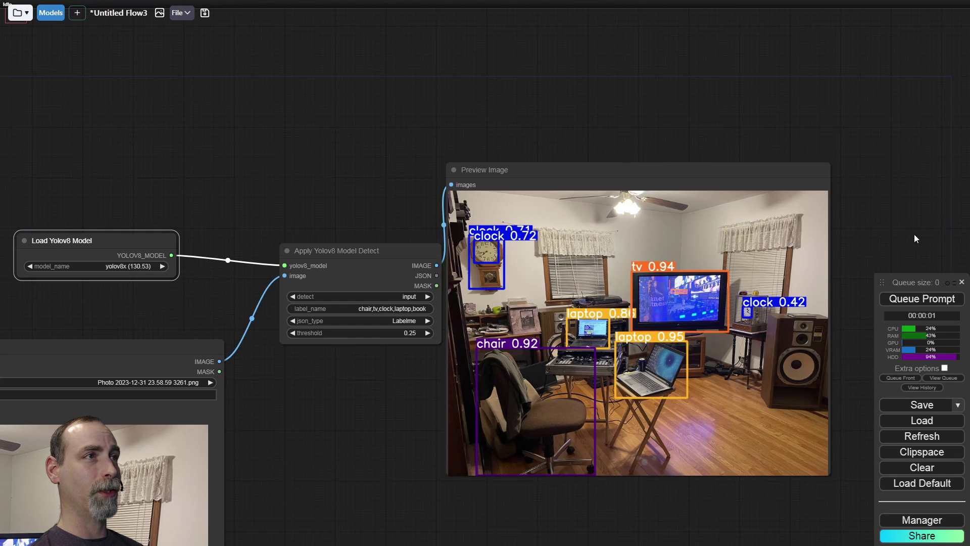
scroll(581, 298, "up", 5)
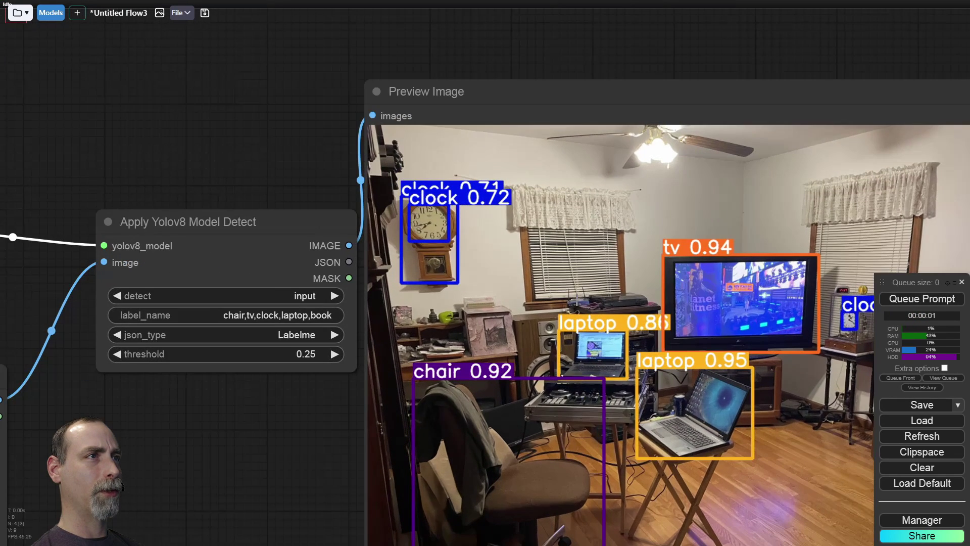
scroll(577, 303, "down", 5)
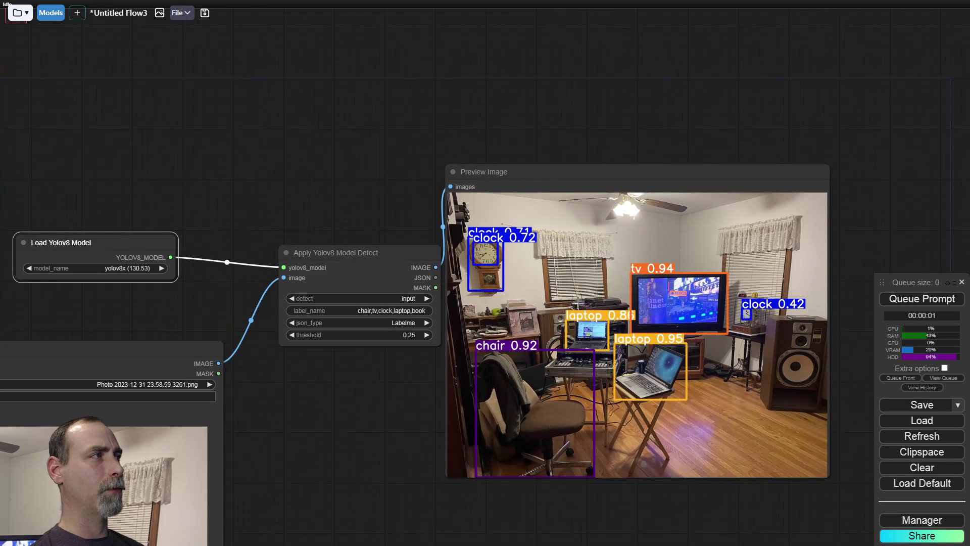
Step: Switch the loader to yolov8x-seg (137.40) for coloured object masks
left_click(124, 268)
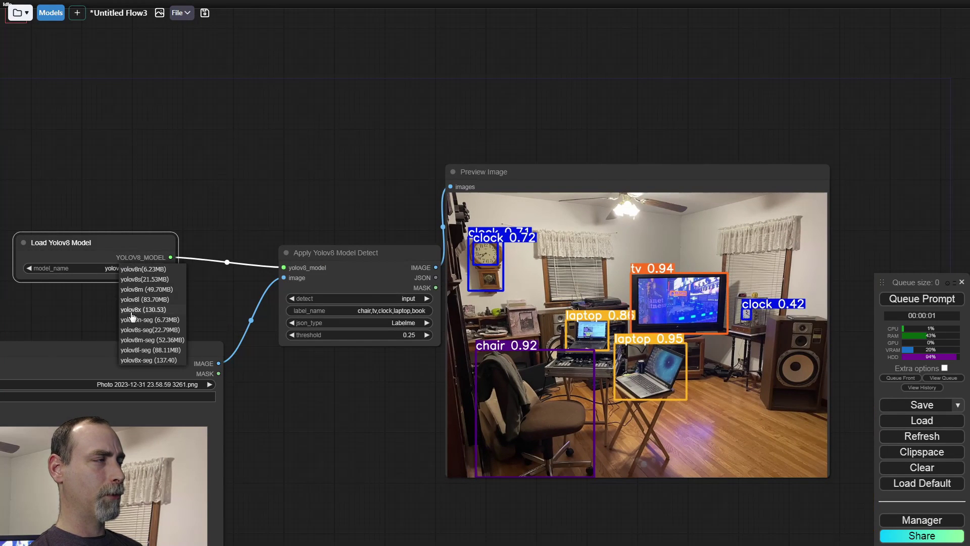
left_click(141, 361)
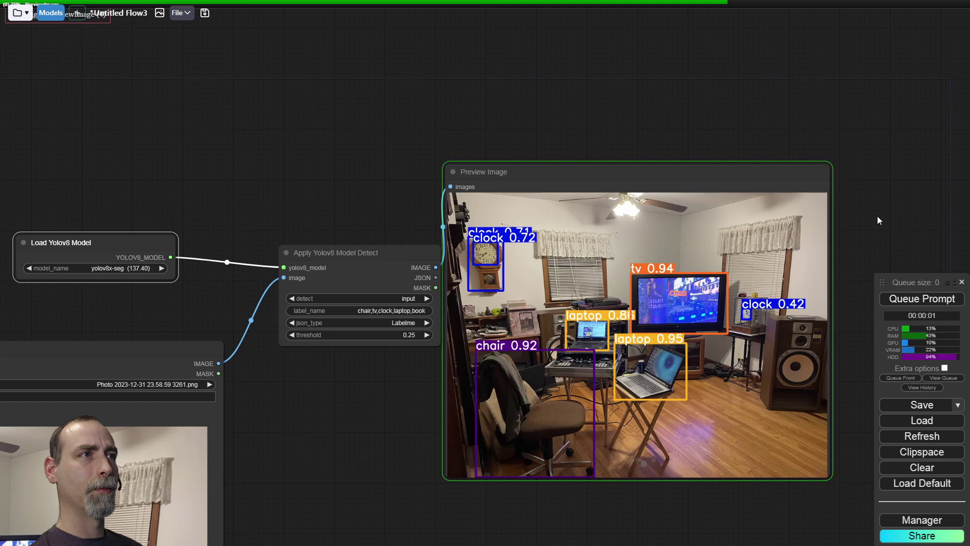
scroll(605, 301, "up", 10)
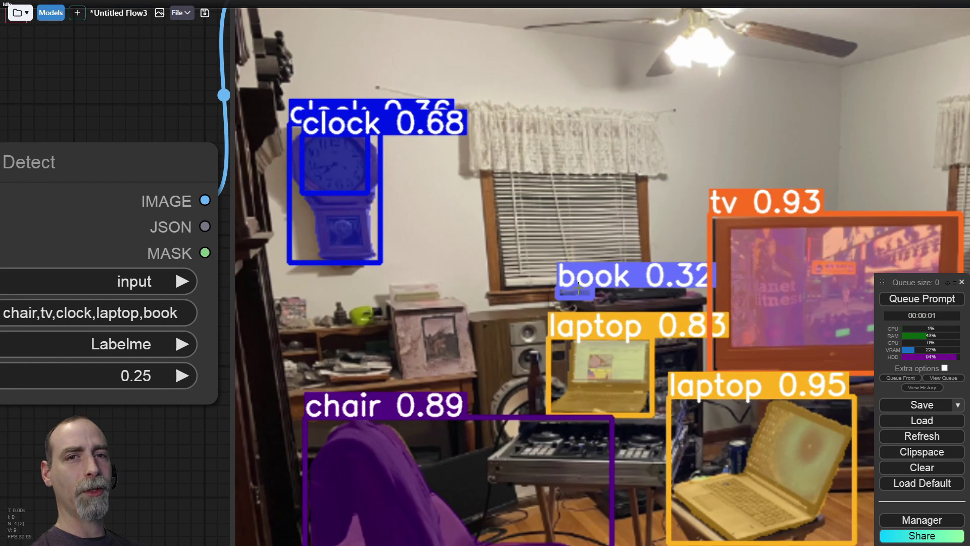
scroll(167, 427, "down", 6)
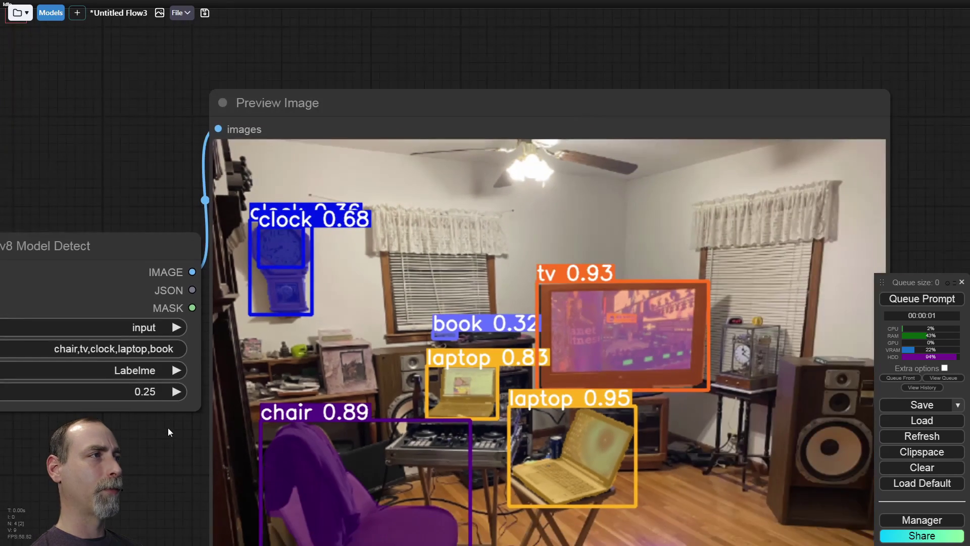
left_click_drag(158, 444, 357, 353)
scroll(400, 235, "down", 4)
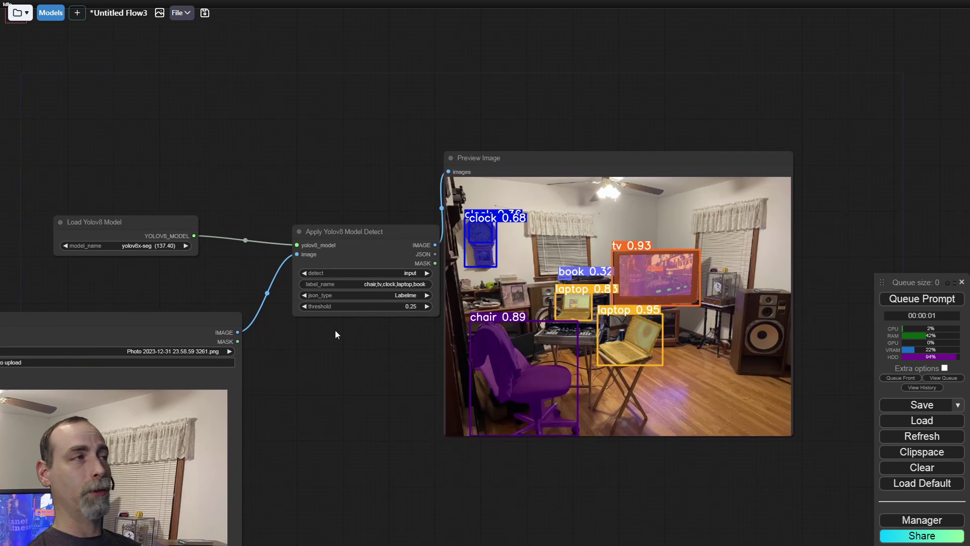
Step: Nudge the Apply Yolov8 Model Detect node slightly left, then bring the whole graph into view
left_click(348, 230)
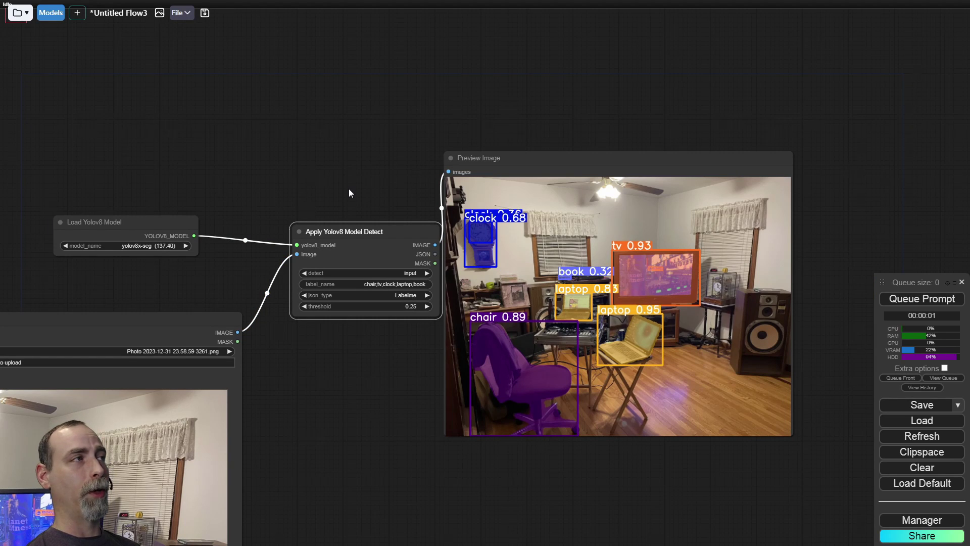
left_click(112, 223)
left_click(229, 187)
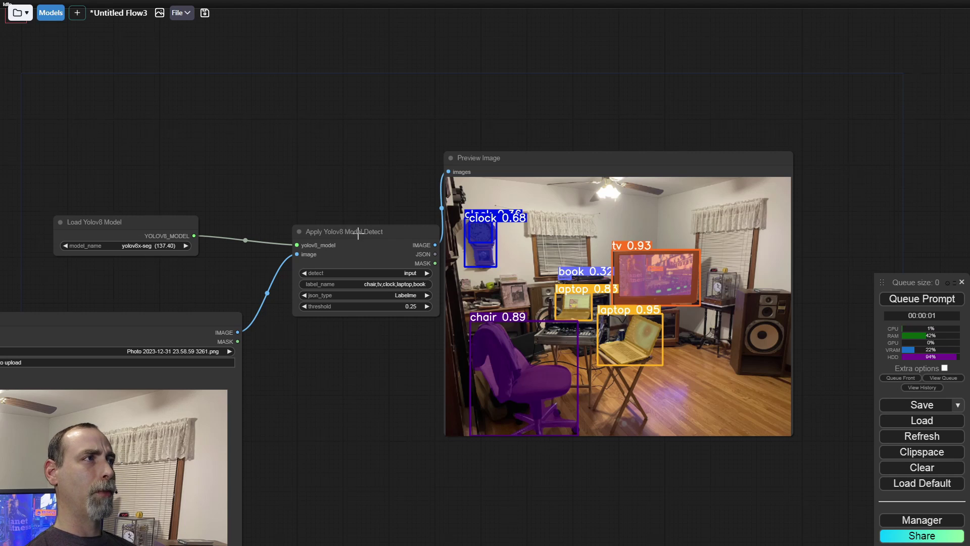
left_click_drag(358, 235, 339, 230)
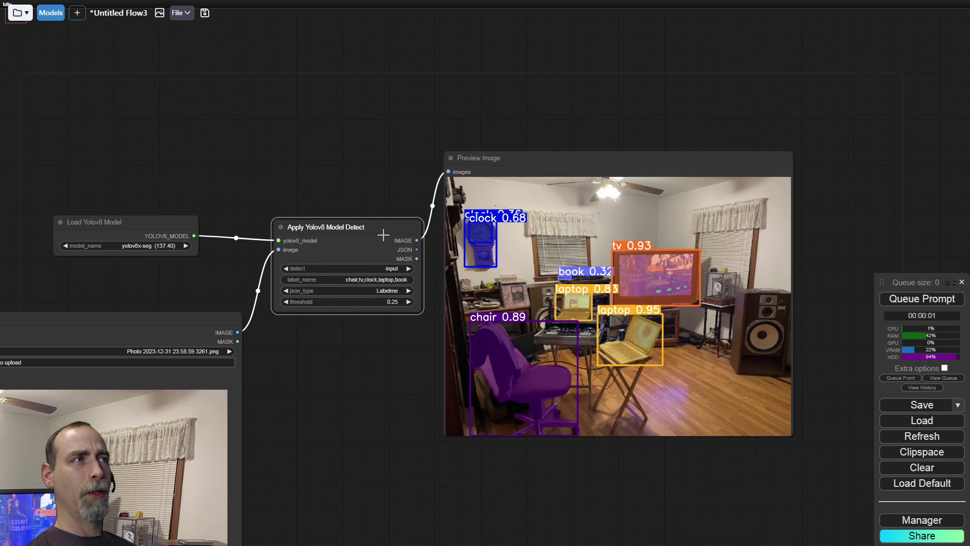
scroll(350, 369, "down", 4)
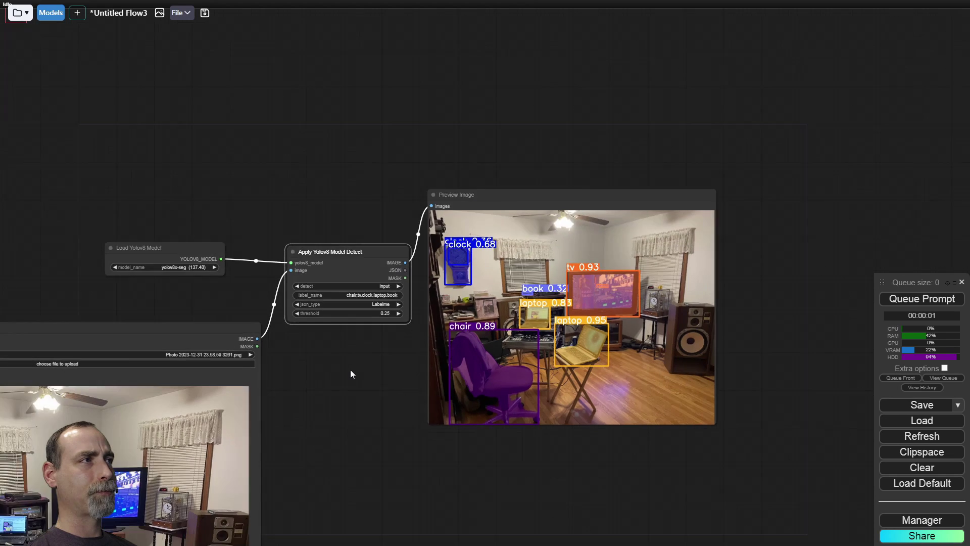
left_click_drag(339, 418, 360, 267)
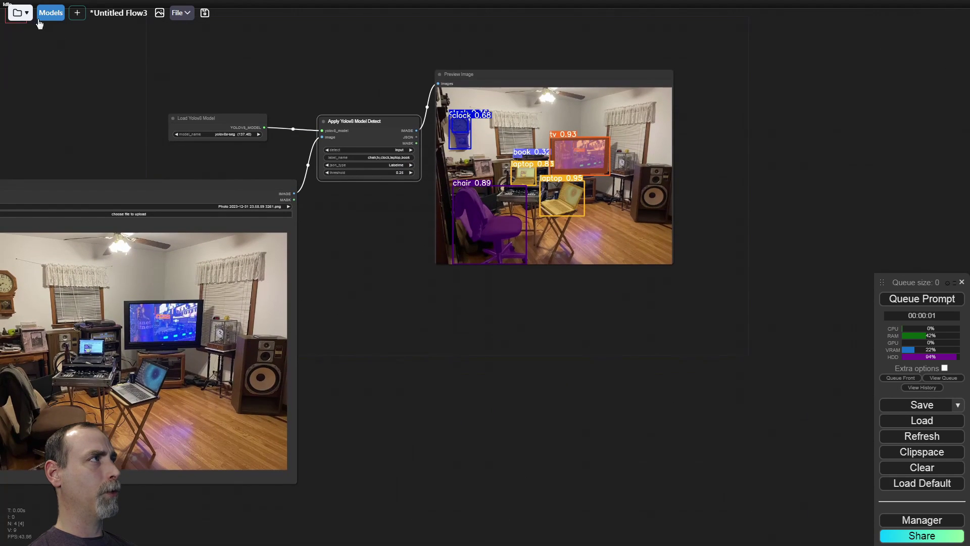
Step: Save the untitled flow, reopen 'Test object detection' and zoom in on its seg node chain
left_click(29, 14)
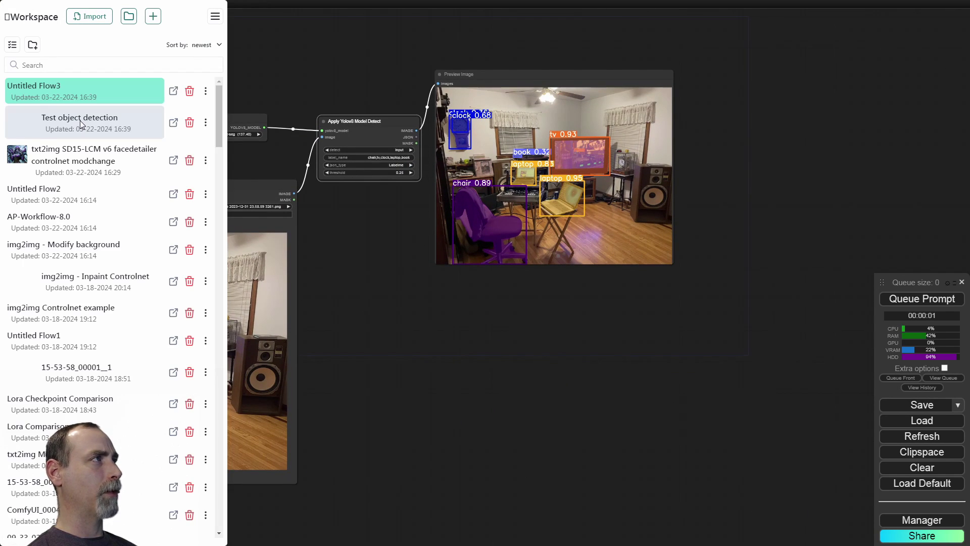
left_click(76, 121)
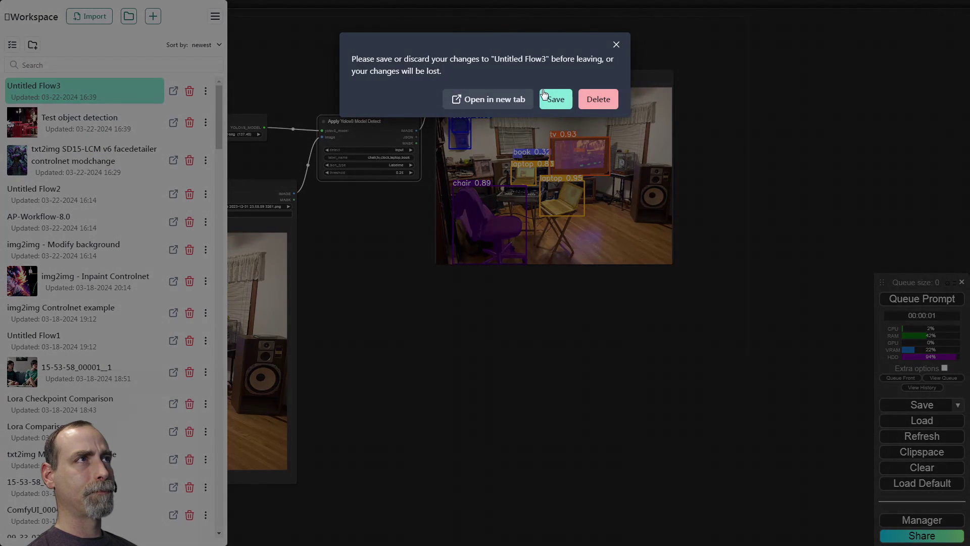
left_click(556, 100)
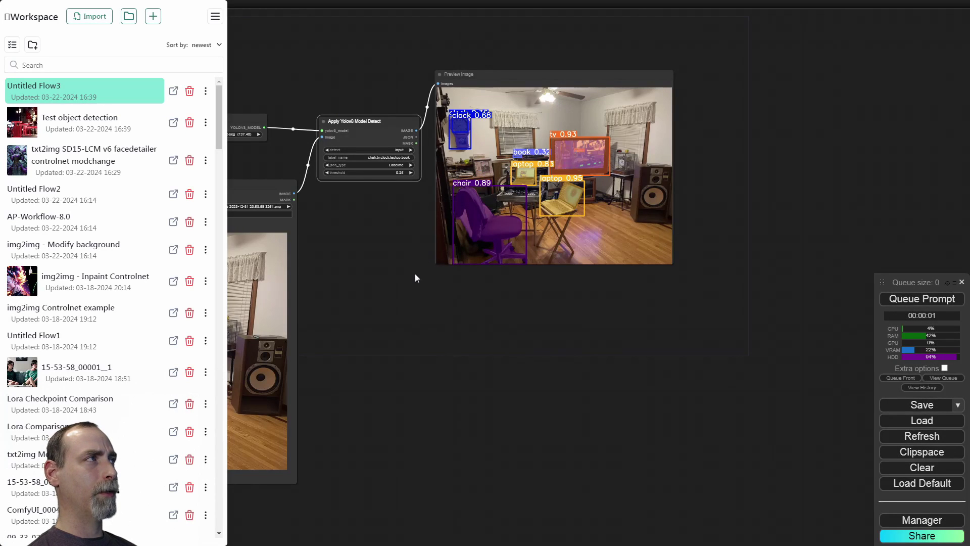
scroll(384, 270, "up", 3)
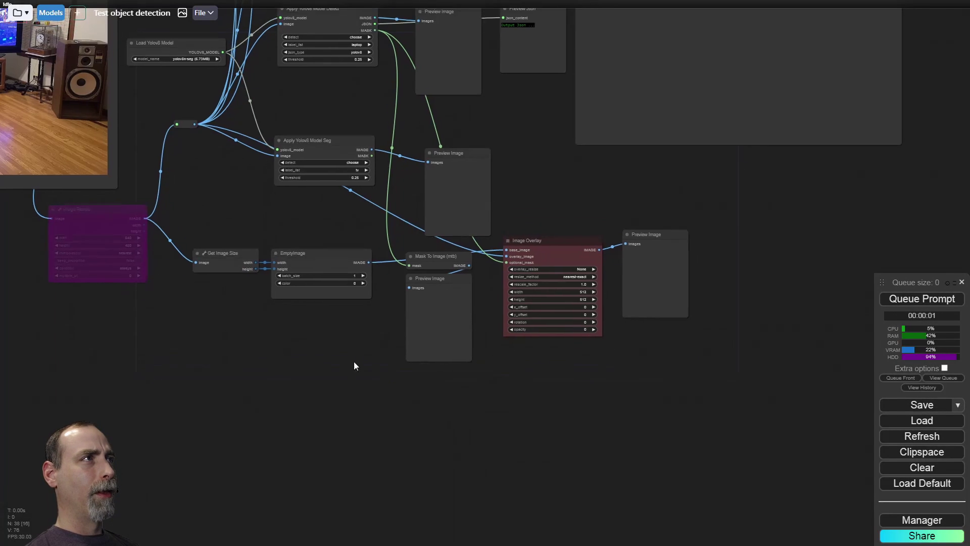
scroll(478, 247, "up", 10)
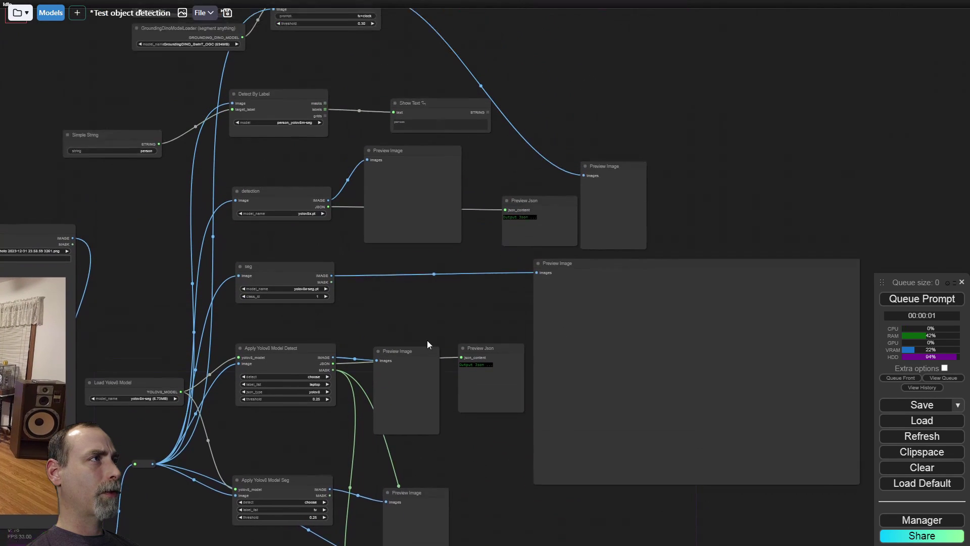
scroll(374, 182, "up", 7)
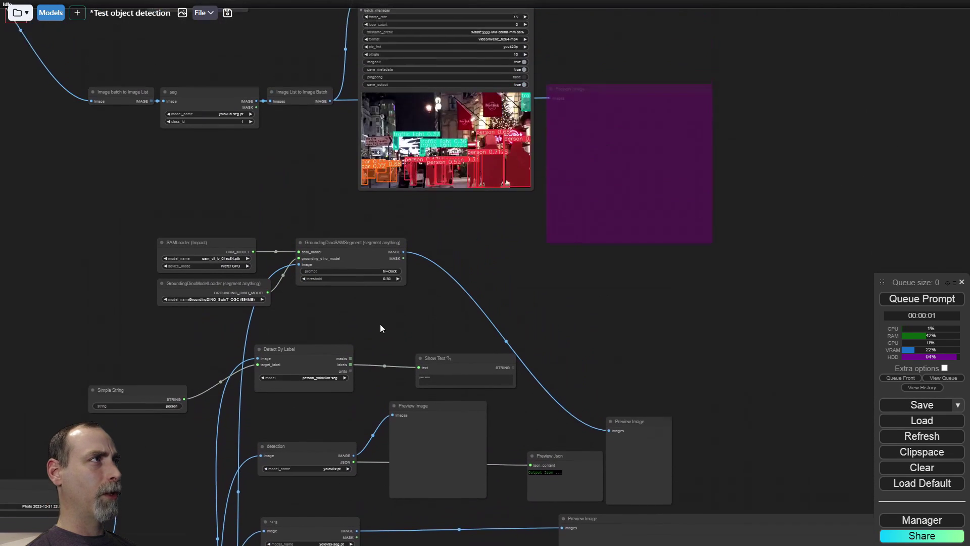
scroll(363, 329, "up", 3)
scroll(251, 184, "up", 7)
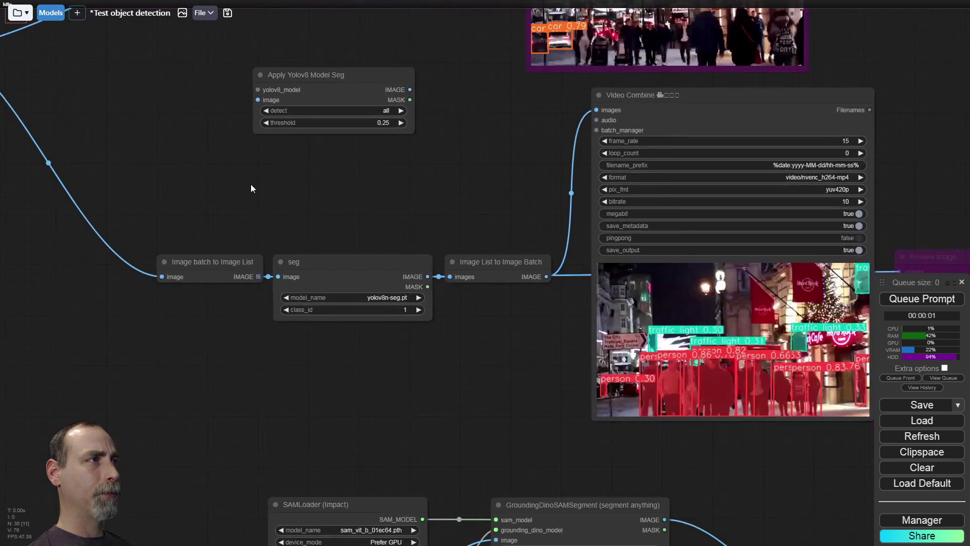
left_click(377, 279)
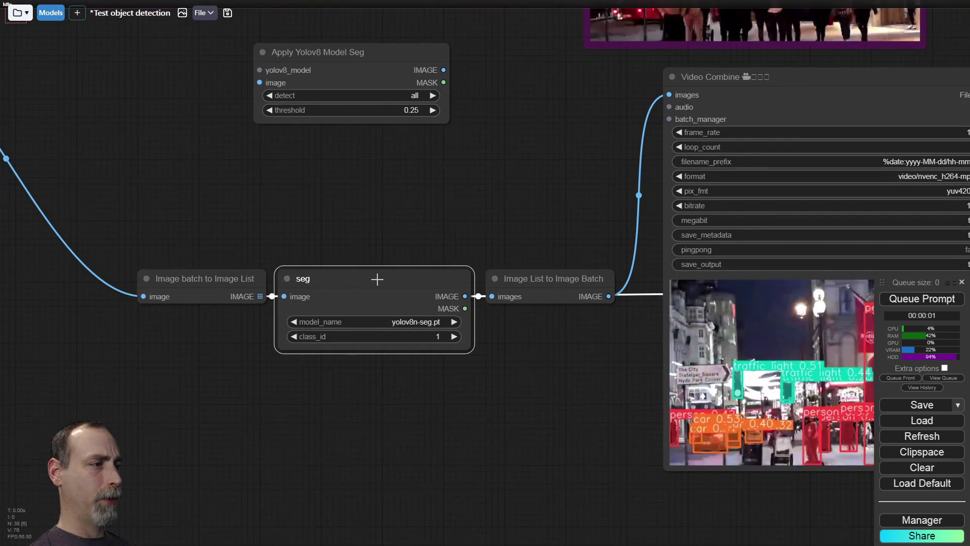
left_click(922, 520)
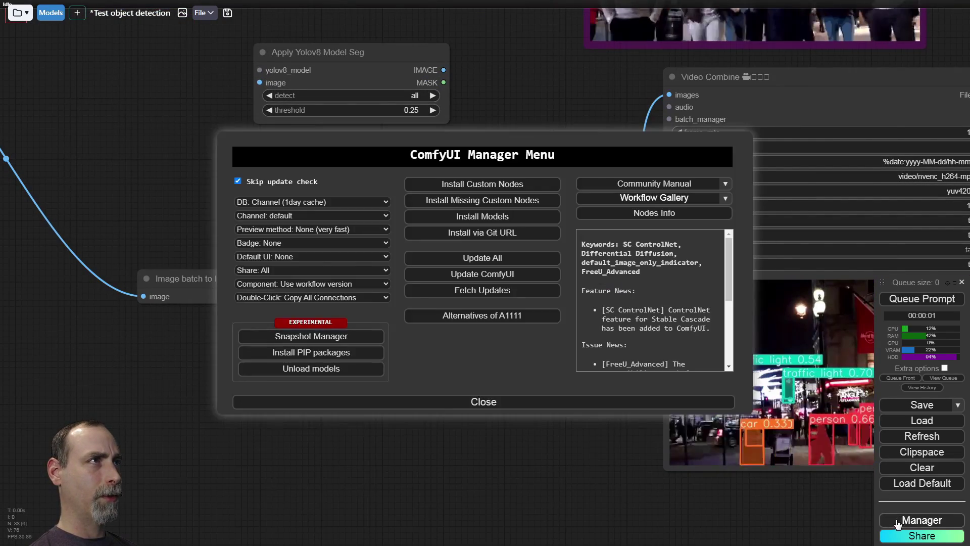
left_click(483, 136)
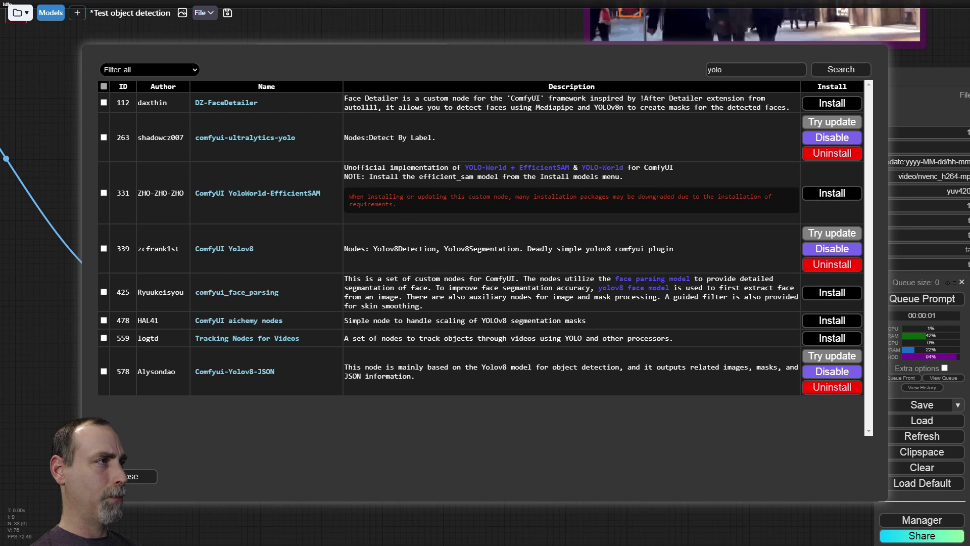
left_click(149, 477)
left_click(338, 408)
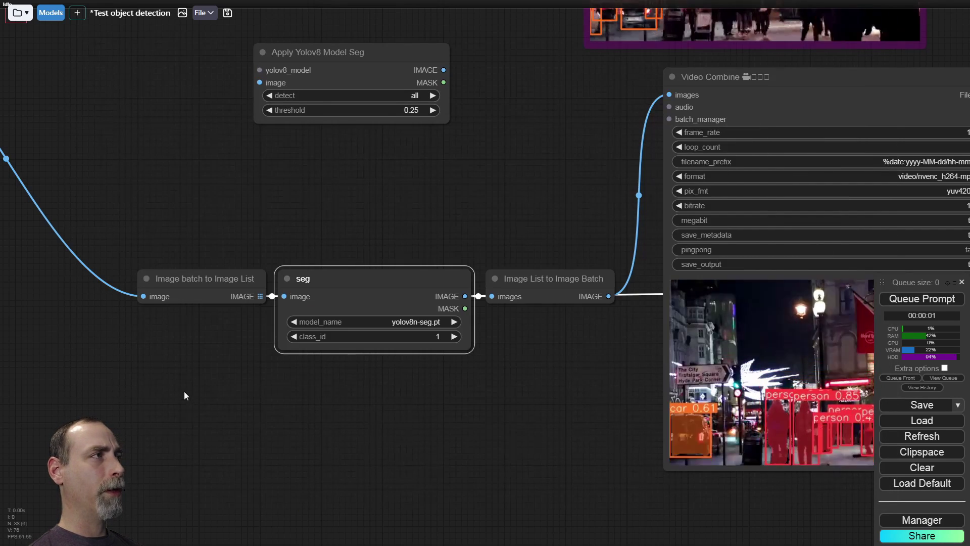
Step: Trace the Load Video links and nudge Image batch to Image List slightly up-left
scroll(366, 451, "down", 3)
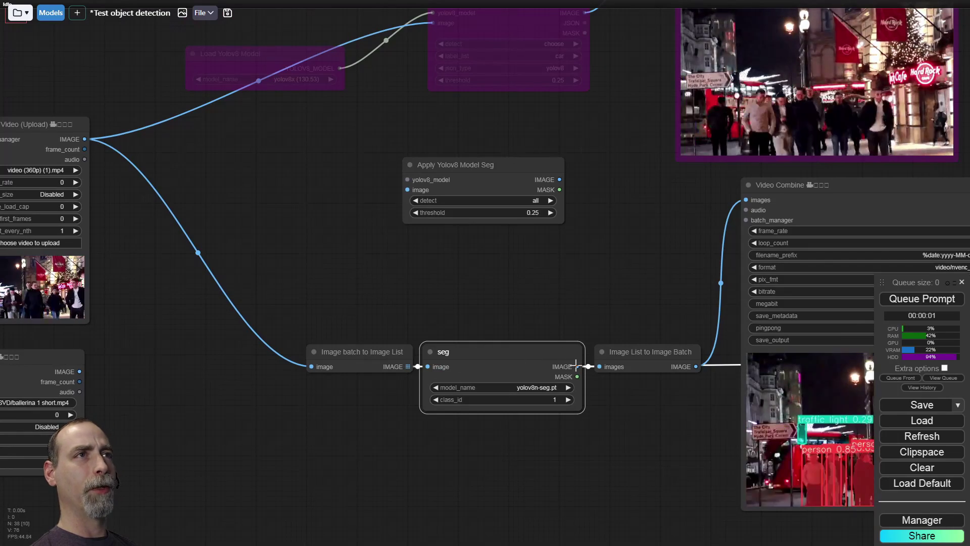
left_click_drag(642, 244, 494, 286)
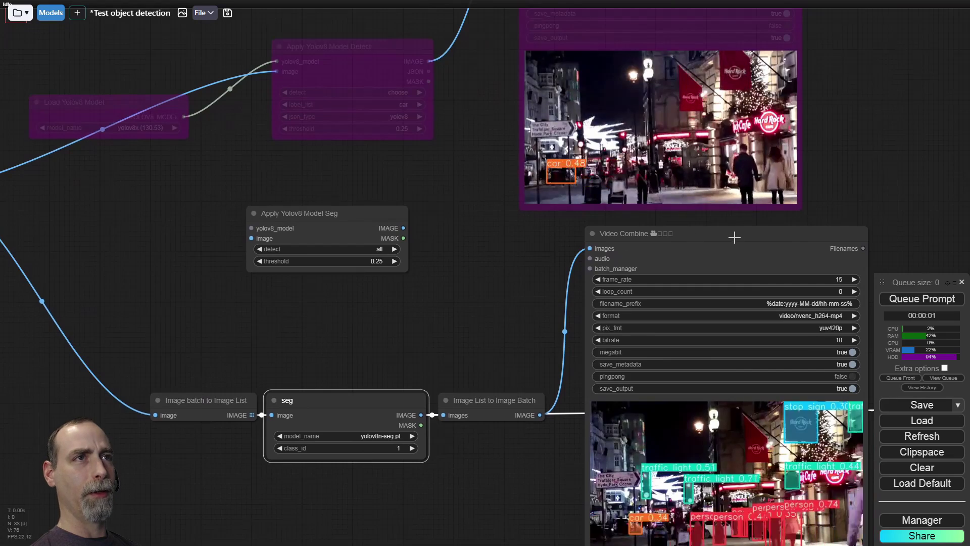
left_click(734, 237)
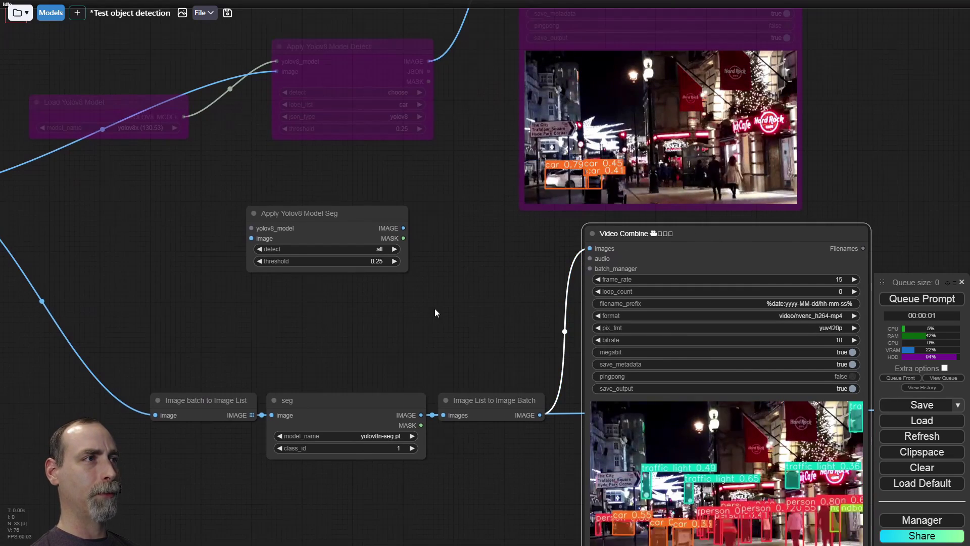
left_click_drag(435, 309, 452, 279)
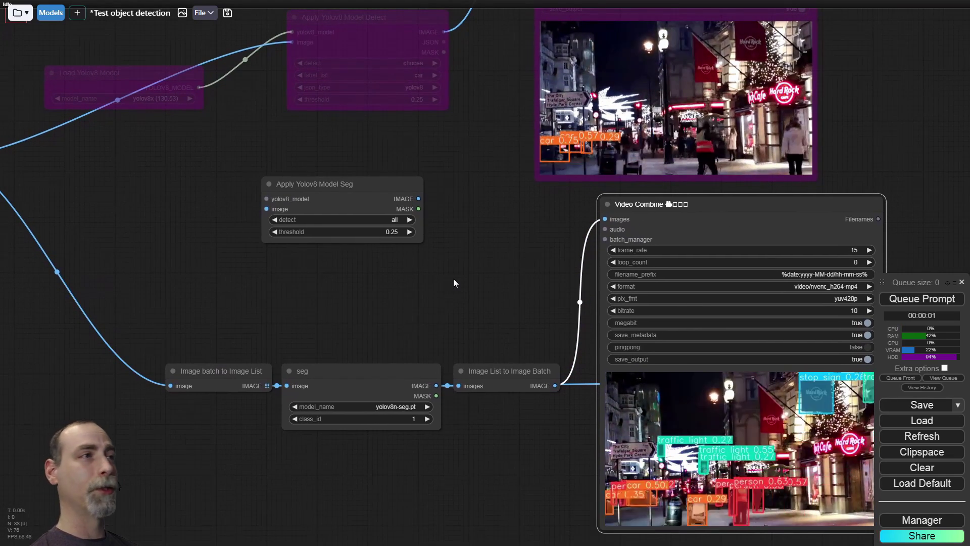
scroll(444, 295, "up", 3)
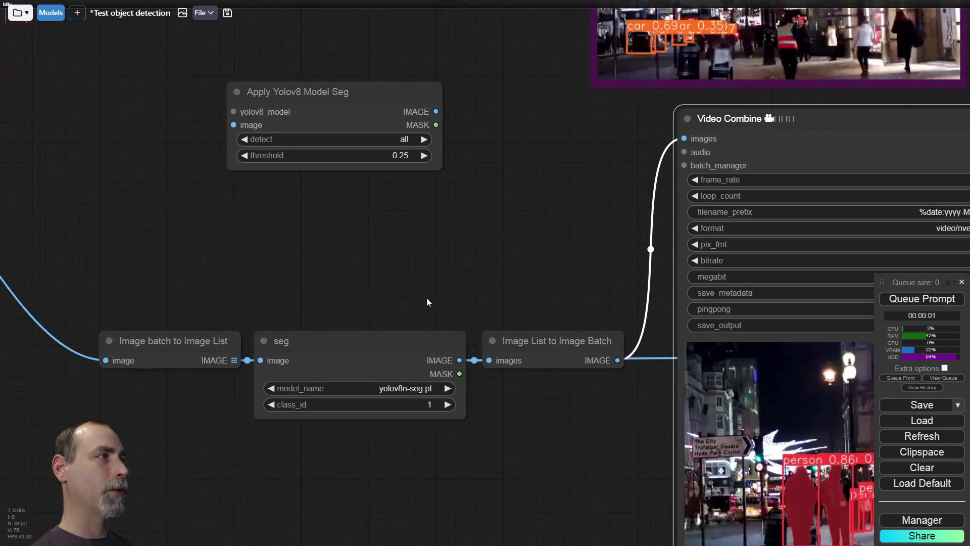
scroll(427, 302, "down", 3)
left_click_drag(282, 306, 401, 303)
scroll(364, 288, "up", 2)
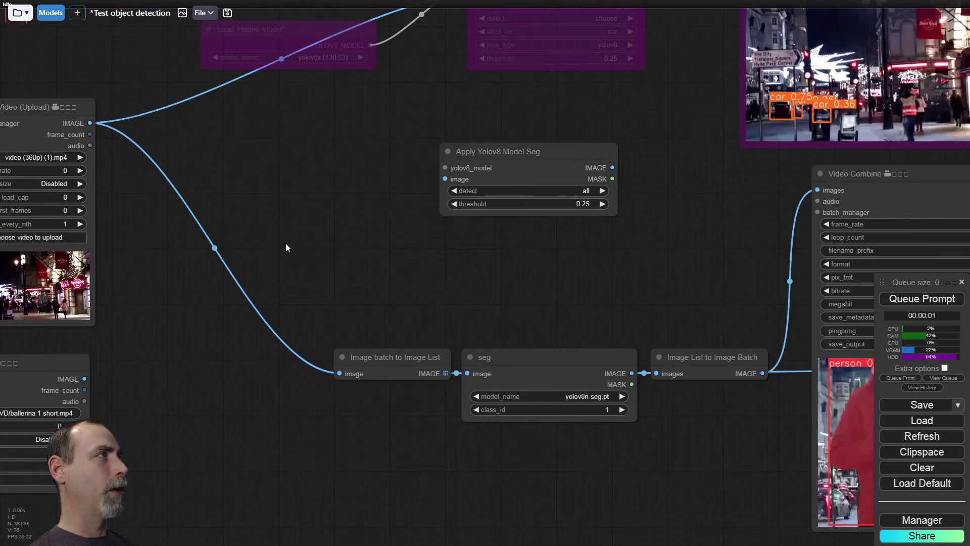
left_click(20, 106)
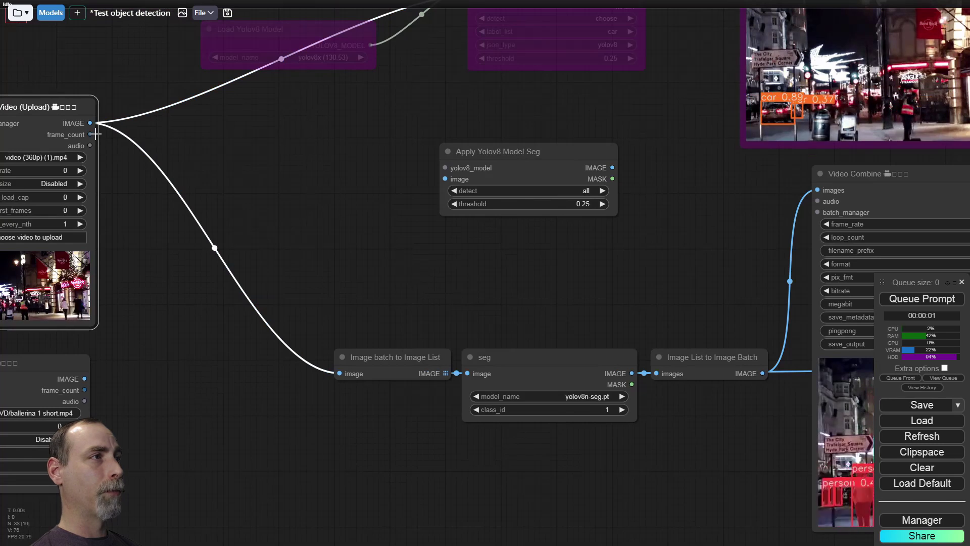
left_click_drag(406, 363, 389, 360)
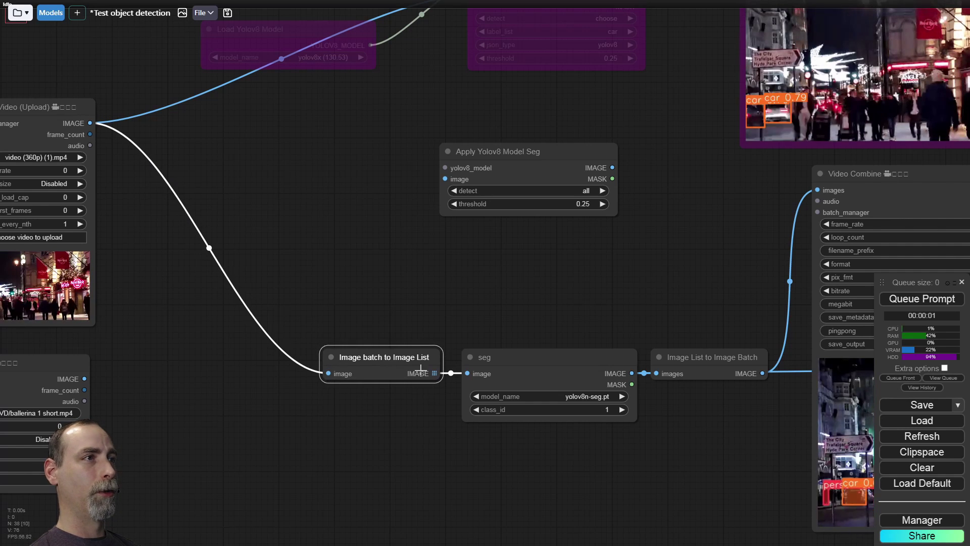
Step: Shift Image List to Image Batch up-right and Video Combine slightly right so they line up
left_click_drag(559, 301, 289, 299)
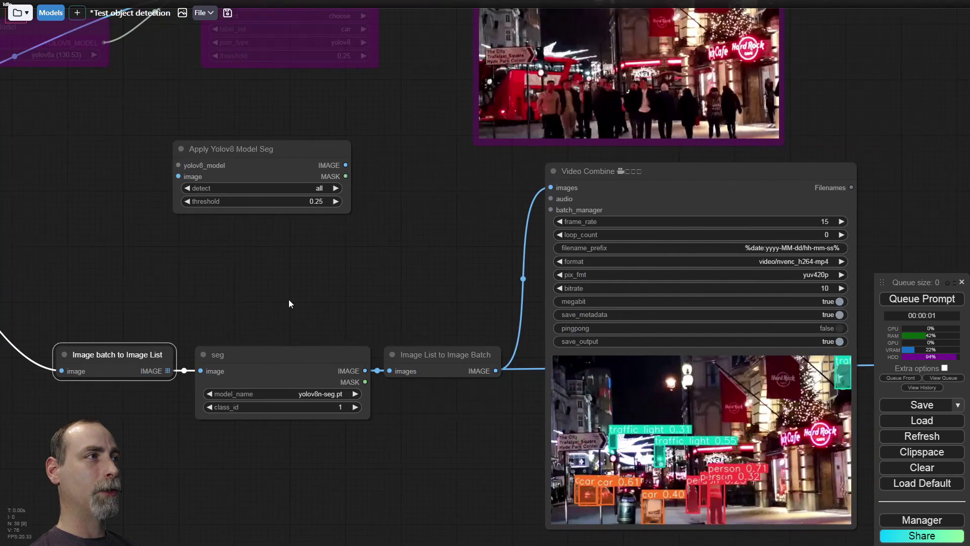
left_click(292, 353)
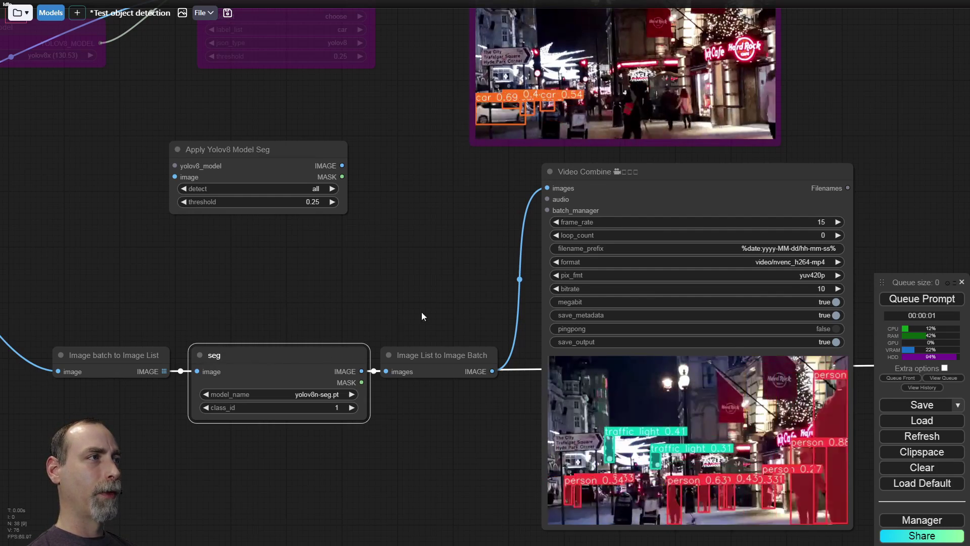
left_click_drag(421, 311, 288, 321)
left_click_drag(304, 370, 323, 362)
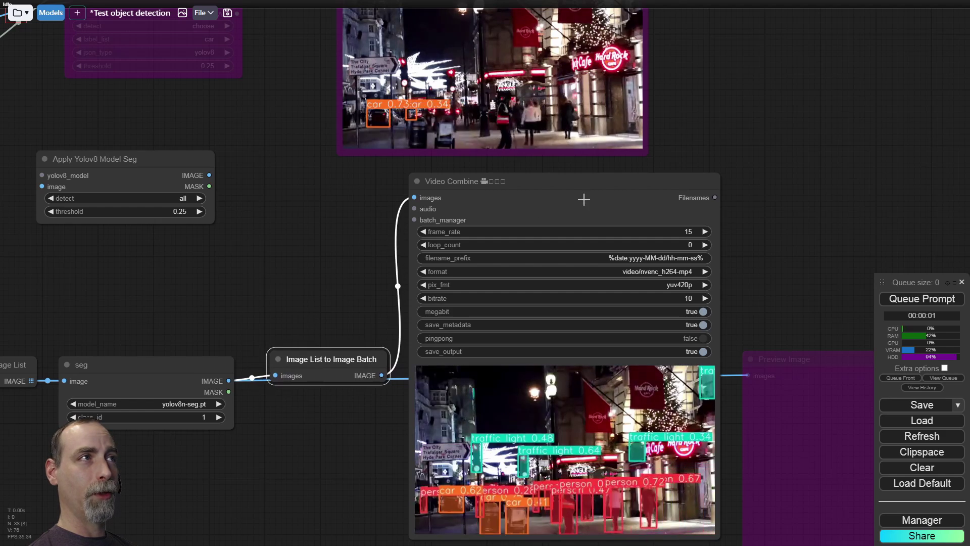
left_click_drag(553, 182, 557, 182)
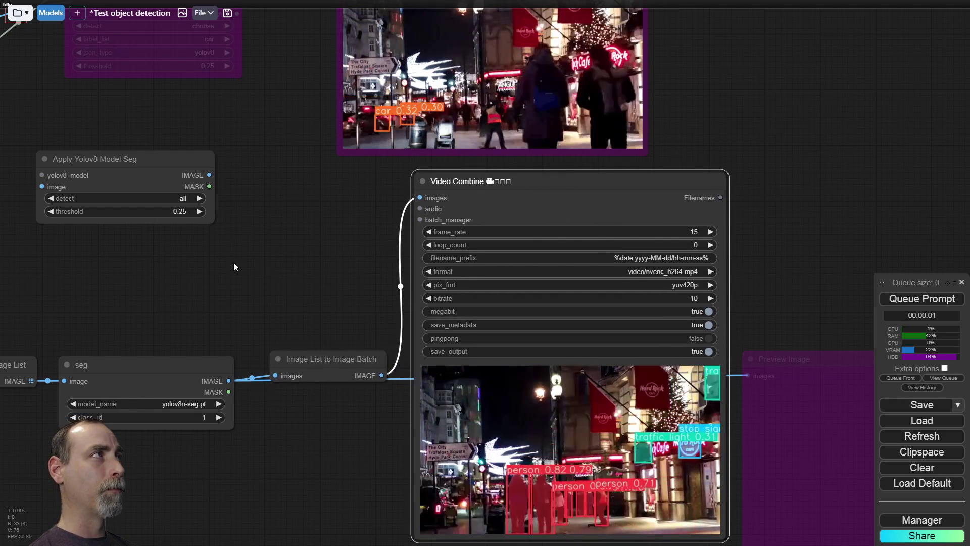
left_click_drag(234, 263, 392, 432)
left_click_drag(181, 257, 185, 332)
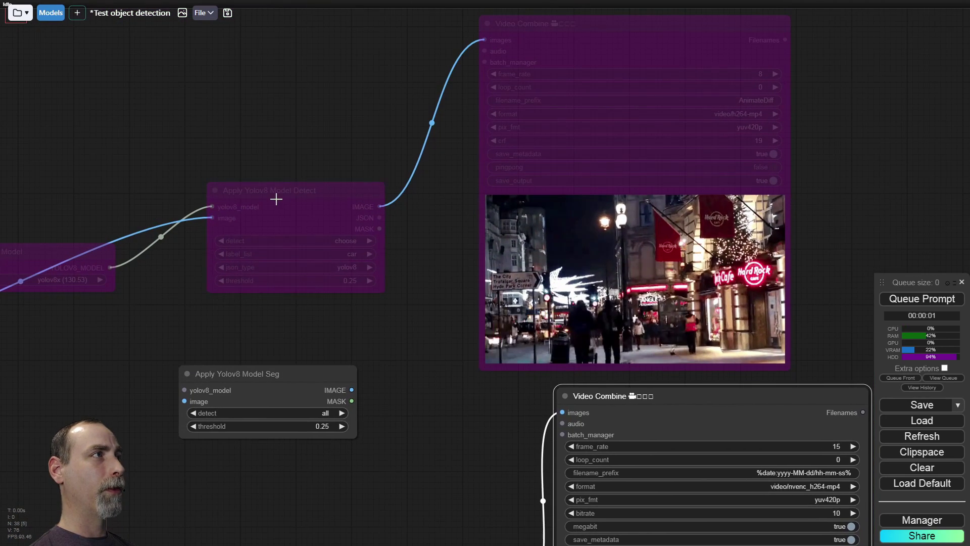
mouse_move(275, 198)
left_mouse_down()
mouse_move(260, 199)
mouse_move(271, 192)
left_mouse_up()
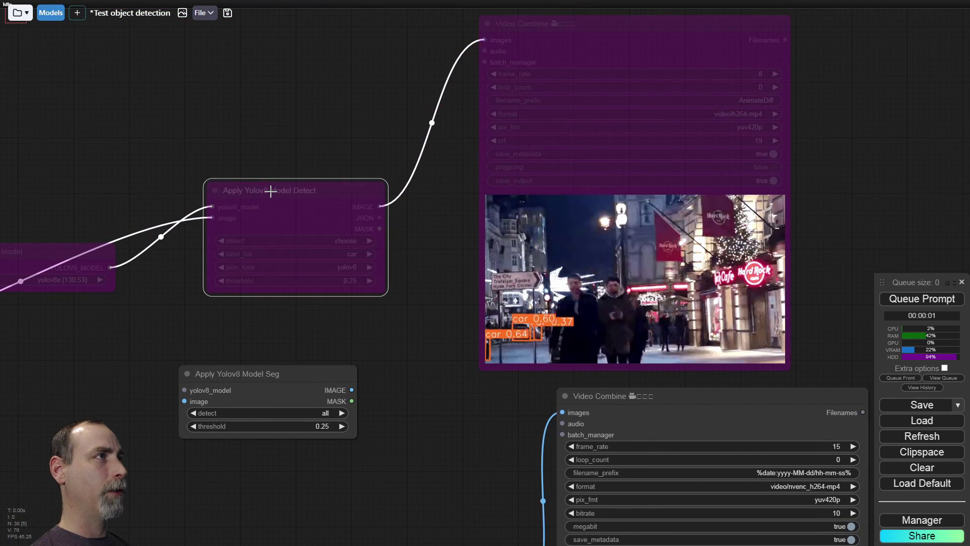
right_click(271, 191)
left_click(923, 520)
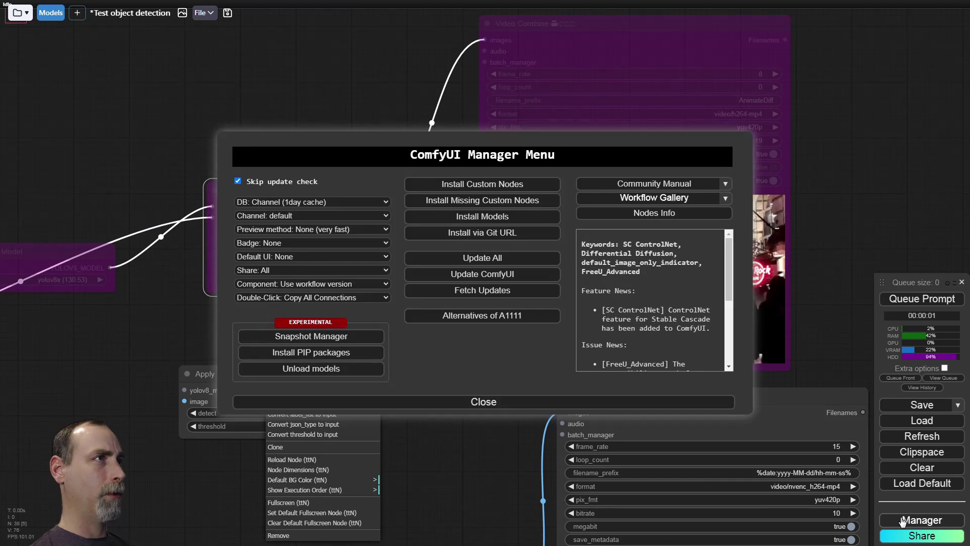
left_click(464, 185)
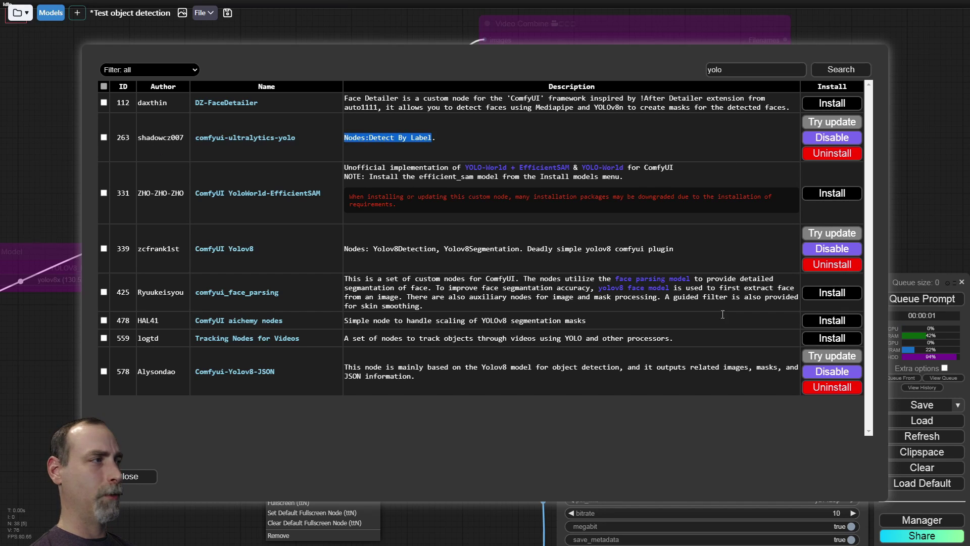
left_click(127, 478)
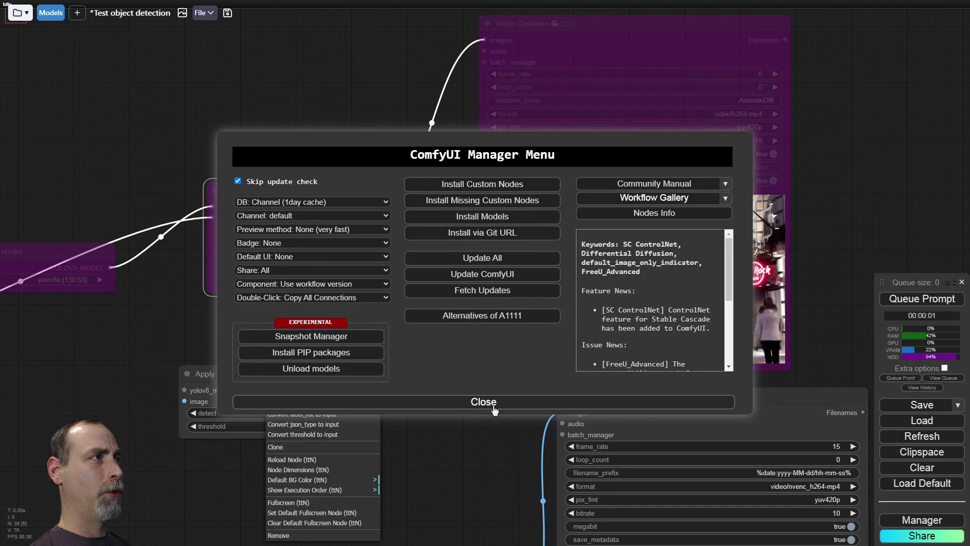
left_click(242, 404)
left_click_drag(215, 347, 394, 383)
left_click_drag(316, 406, 399, 347)
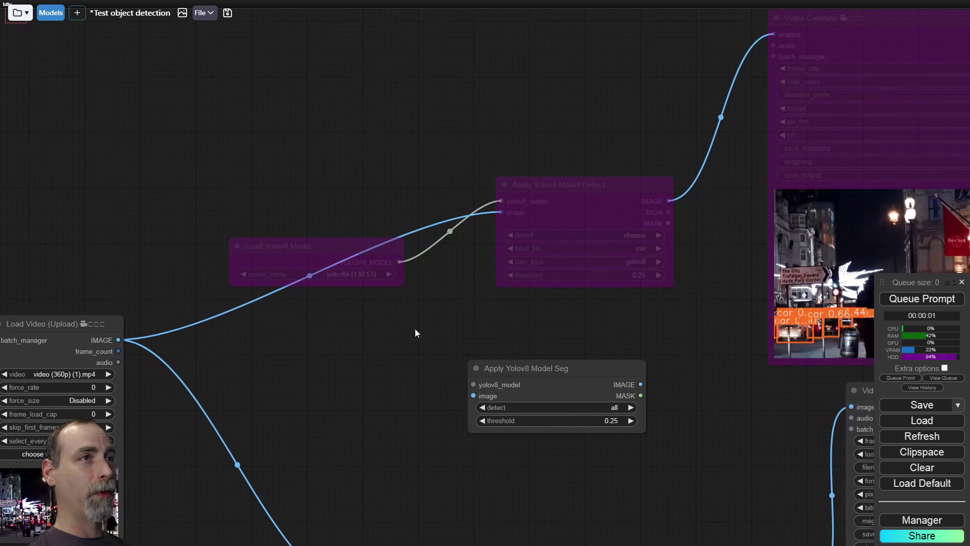
left_click_drag(415, 329, 455, 232)
left_click_drag(260, 232, 401, 220)
left_click(588, 59)
left_click_drag(389, 339, 333, 264)
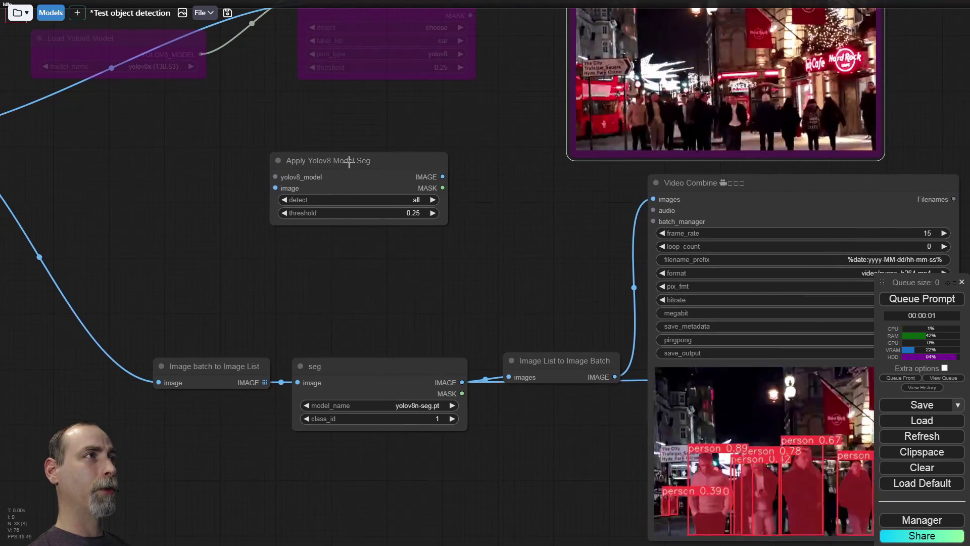
left_click(363, 368)
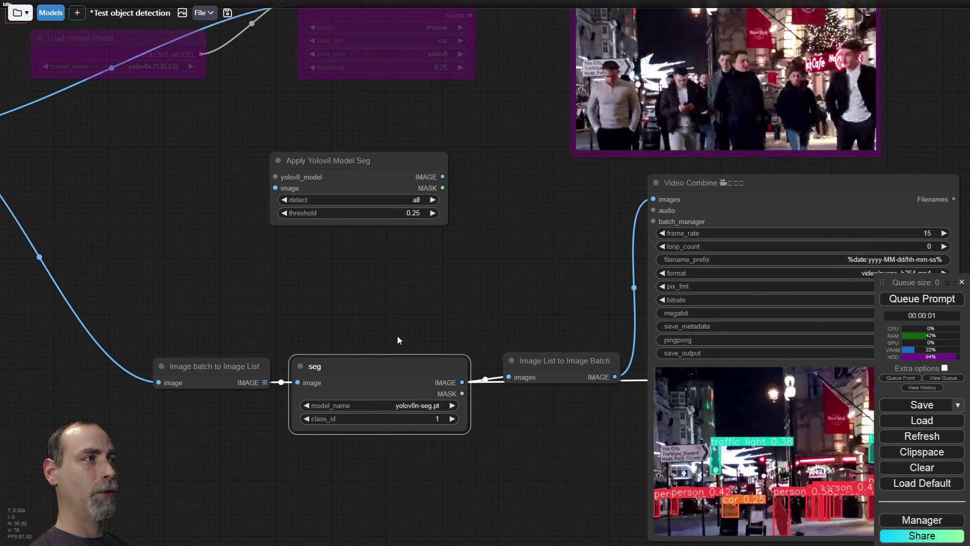
scroll(396, 323, "down", 3)
left_click(268, 354)
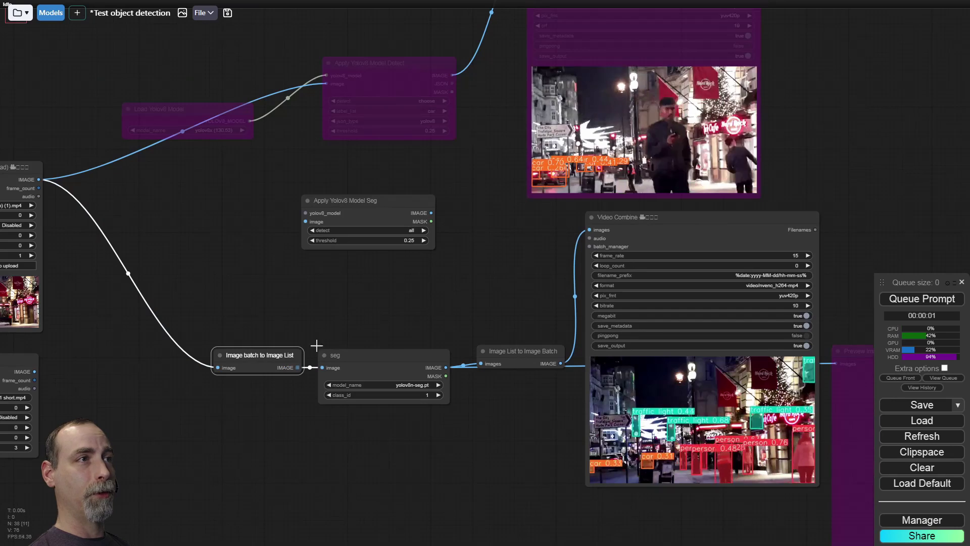
left_click(522, 348)
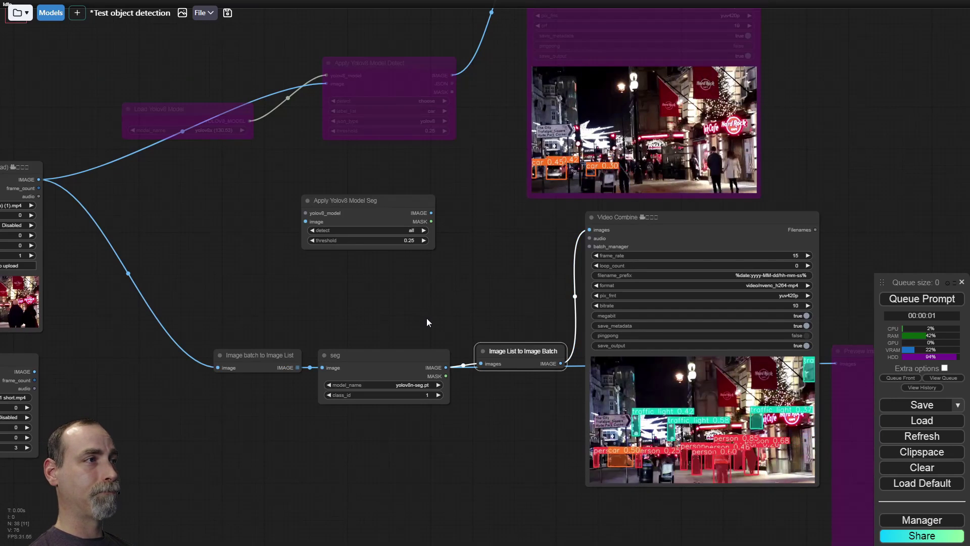
scroll(381, 450, "down", 1)
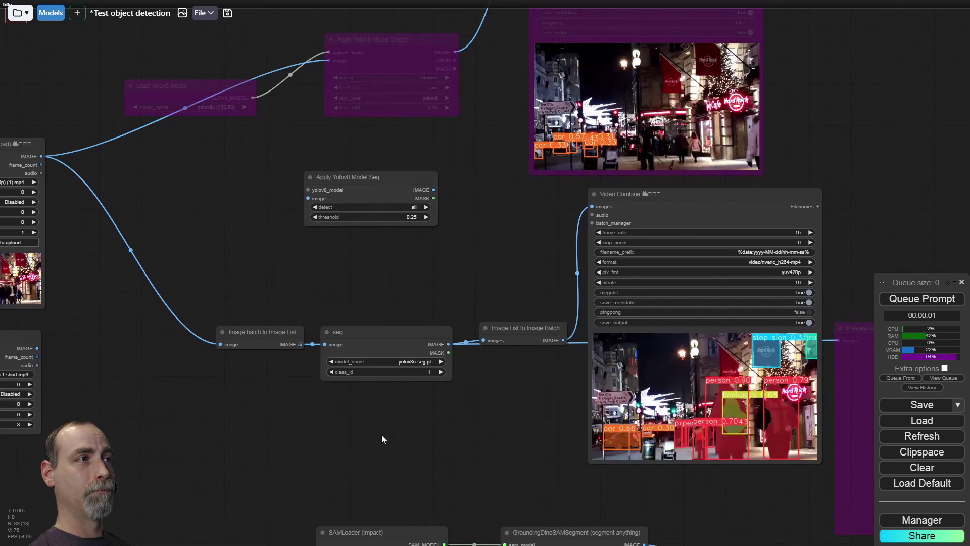